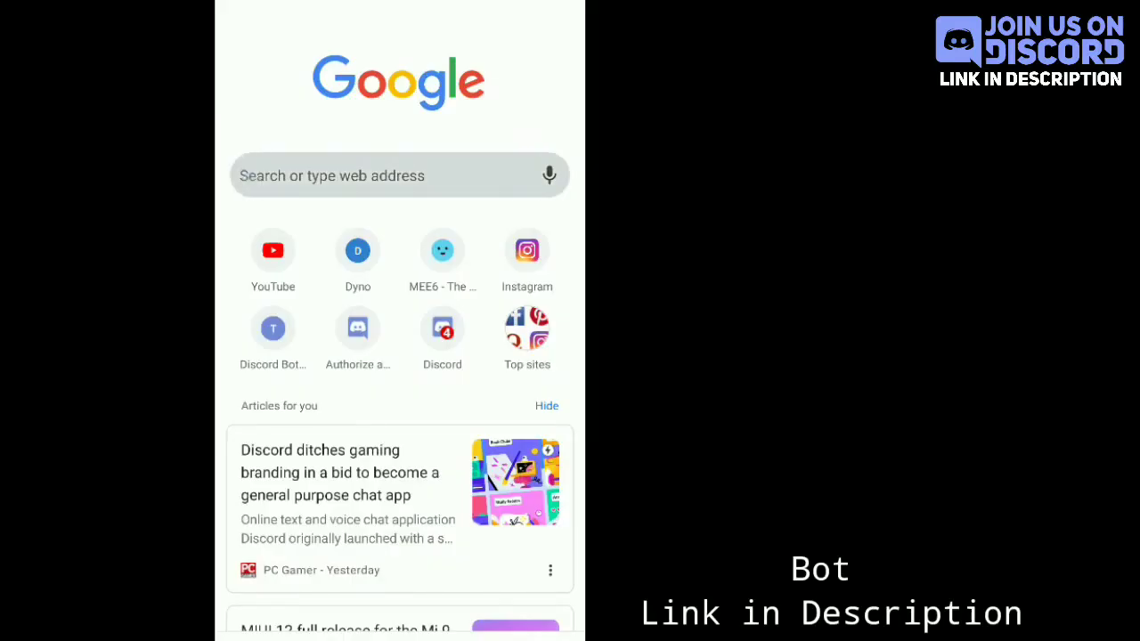
Start typing 'octave' into Chrome's address bar, correcting the mistyped letters
click(395, 173)
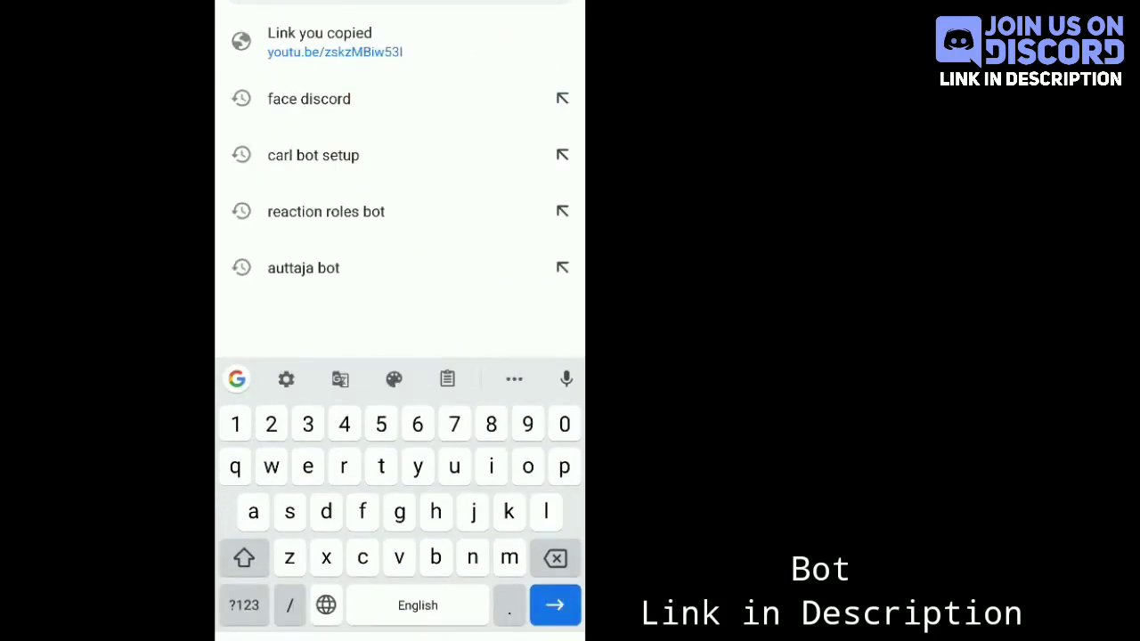
text(or)
key(BackSpace)
text(c)
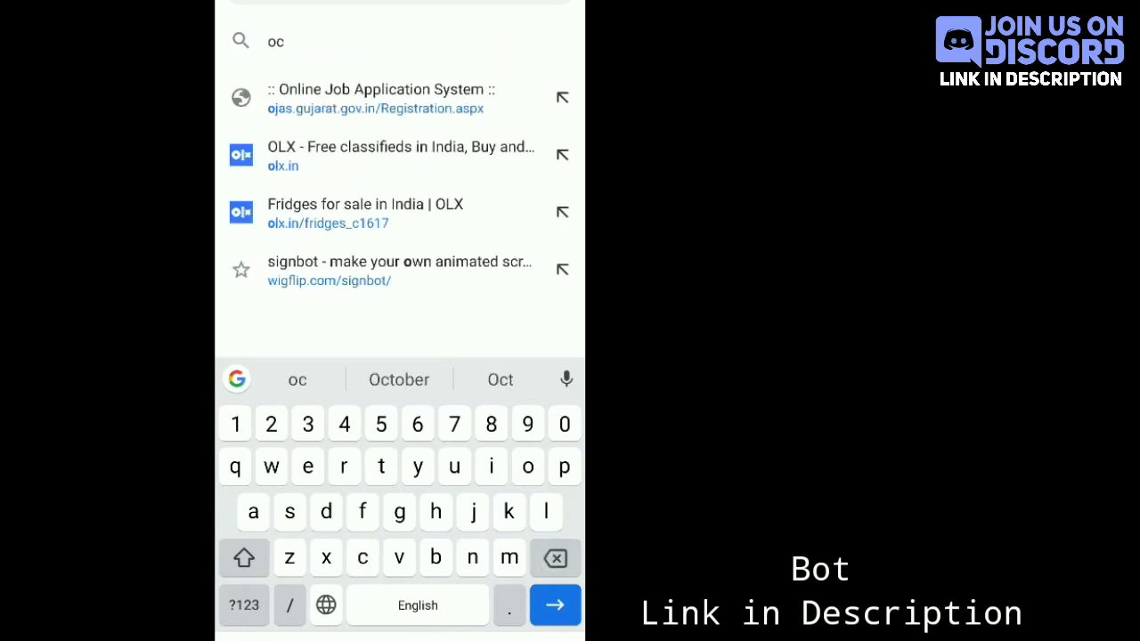
text(tr)
key(BackSpace)
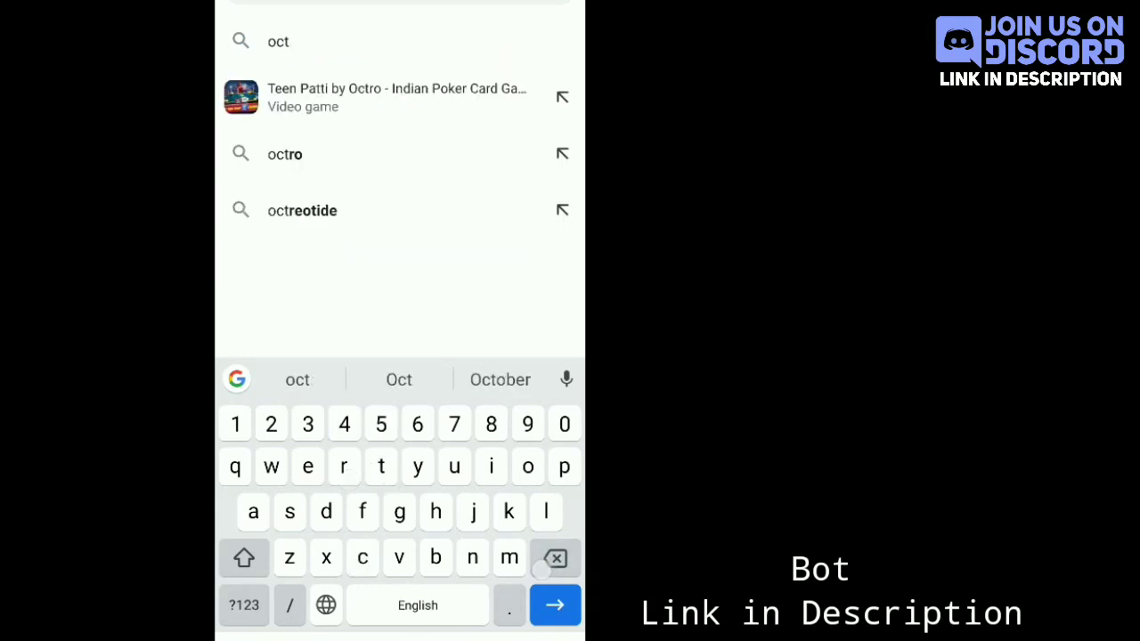
Search for 'octave bot', open Octave's top.gg page and choose Invite
text(ave)
click(480, 108)
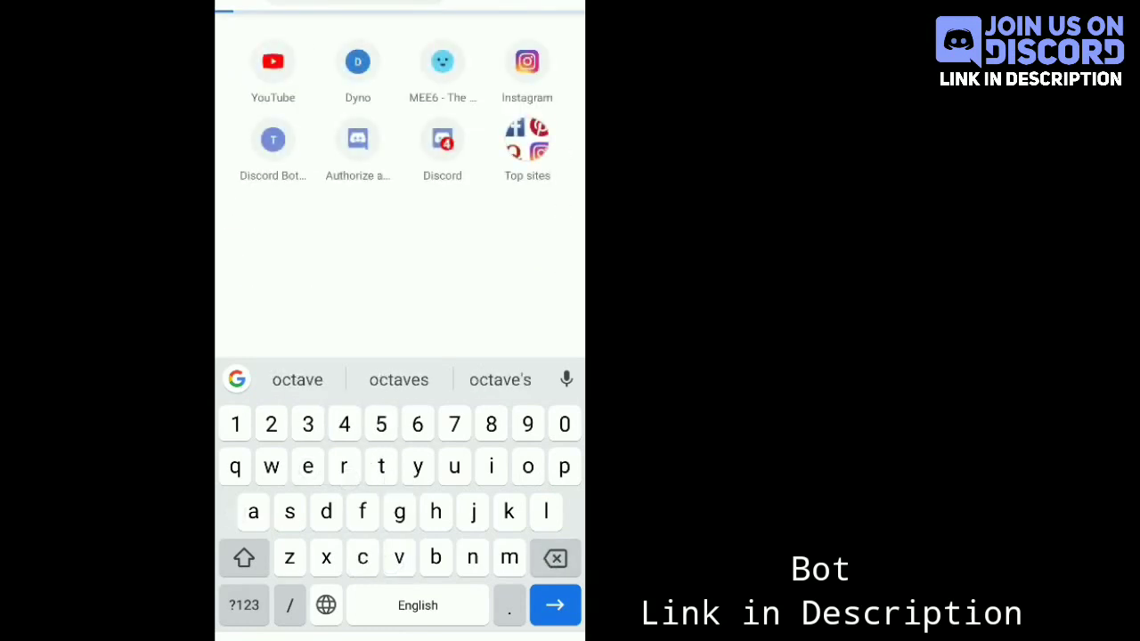
click(469, 205)
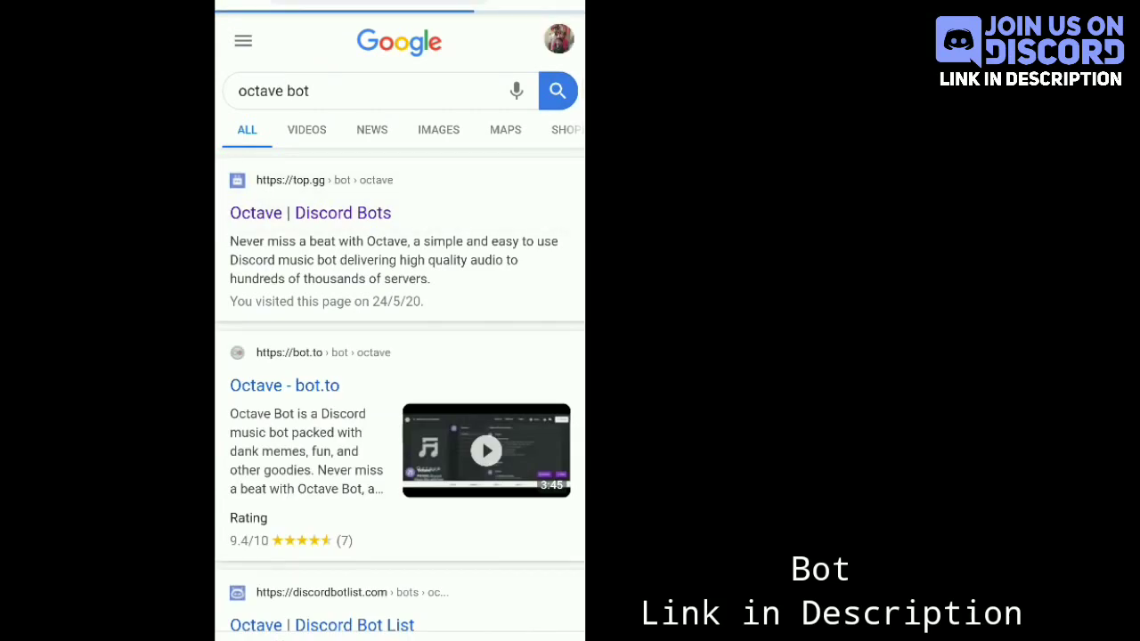
scroll(538, 445, down, 2)
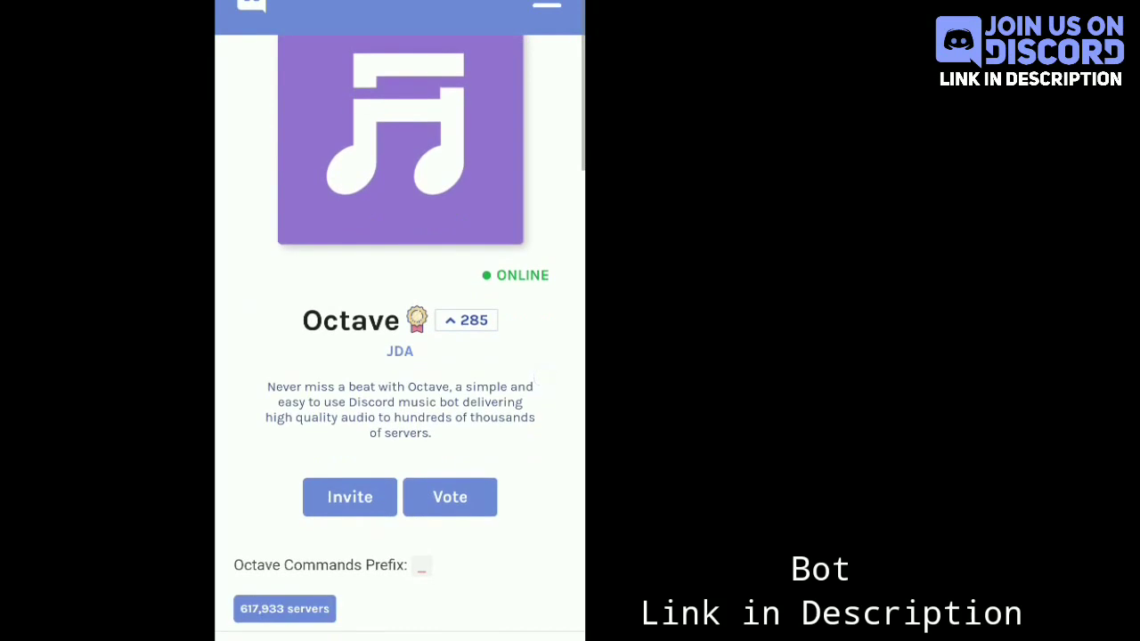
click(373, 496)
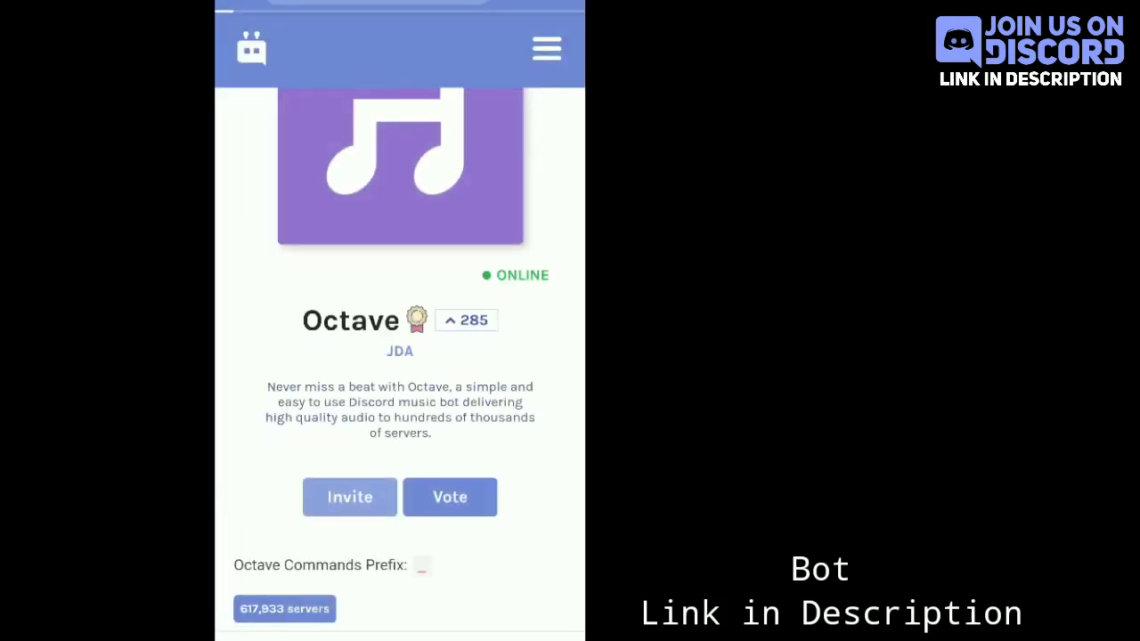
Open the bot invite in the browser and select the Youtube Trial server
click(314, 454)
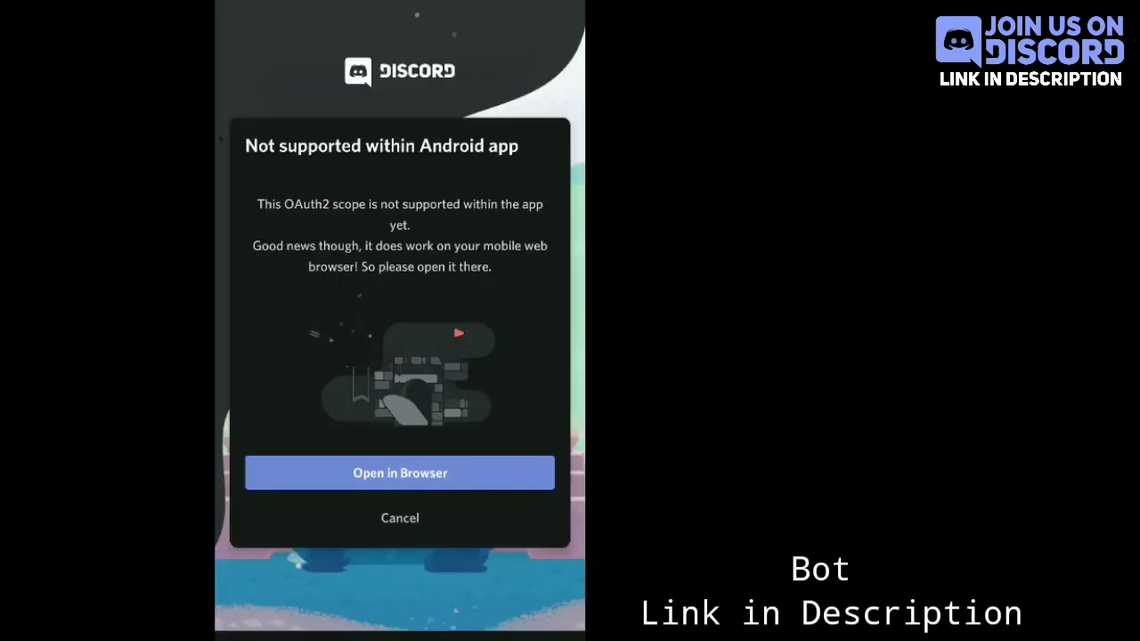
click(400, 472)
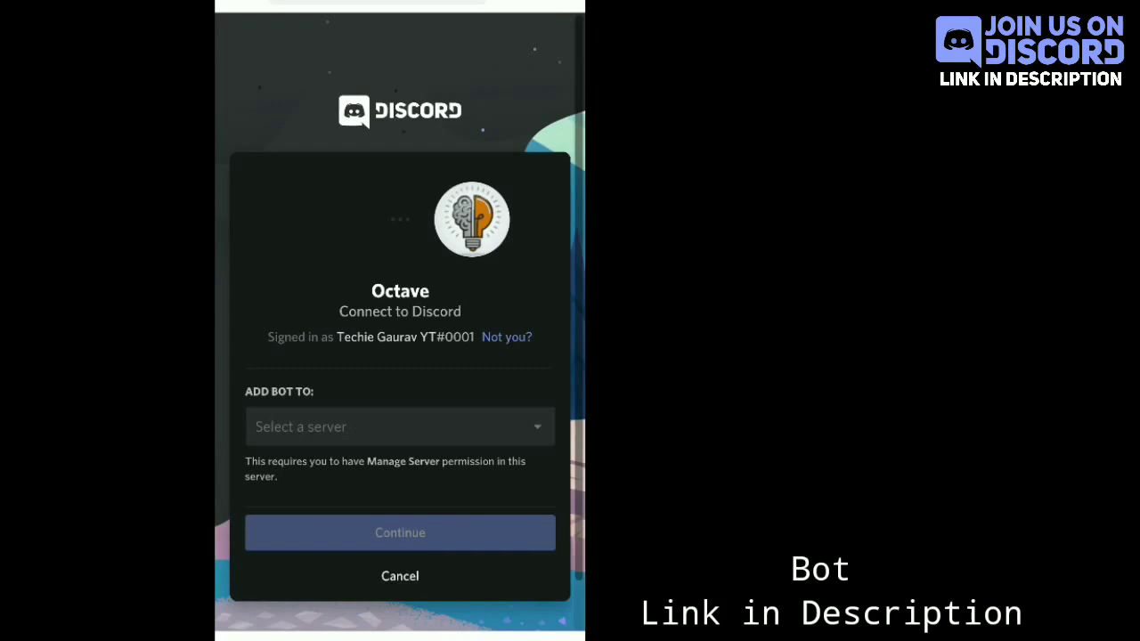
click(486, 429)
drag(486, 525, 505, 389)
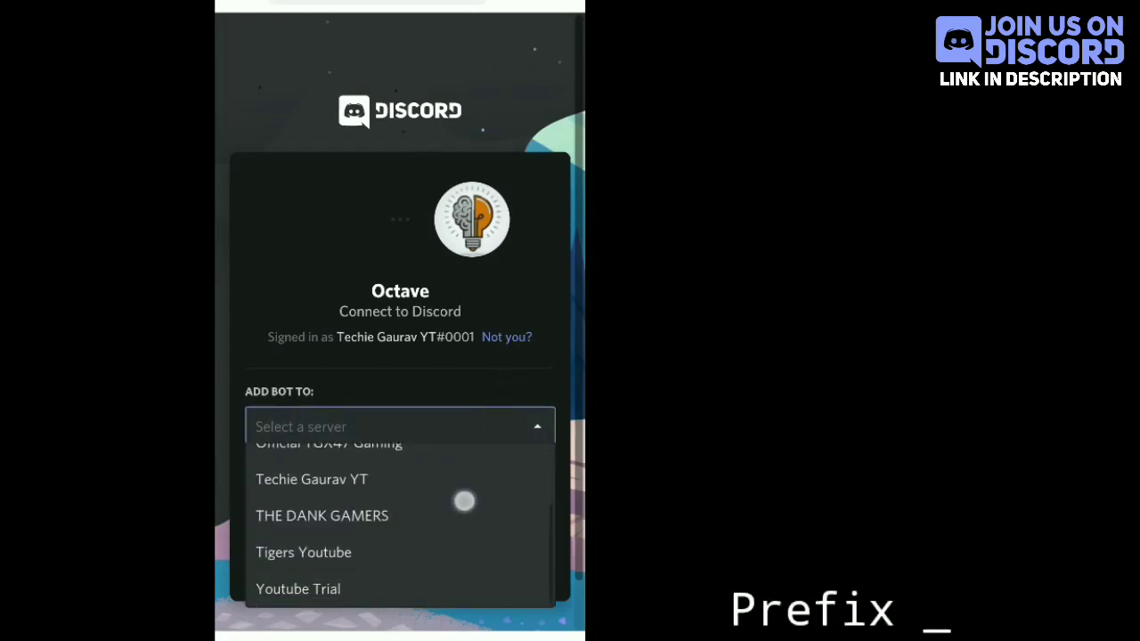
mouse_move(463, 498)
mouse_down()
mouse_move(481, 540)
mouse_move(481, 596)
mouse_move(483, 437)
mouse_up()
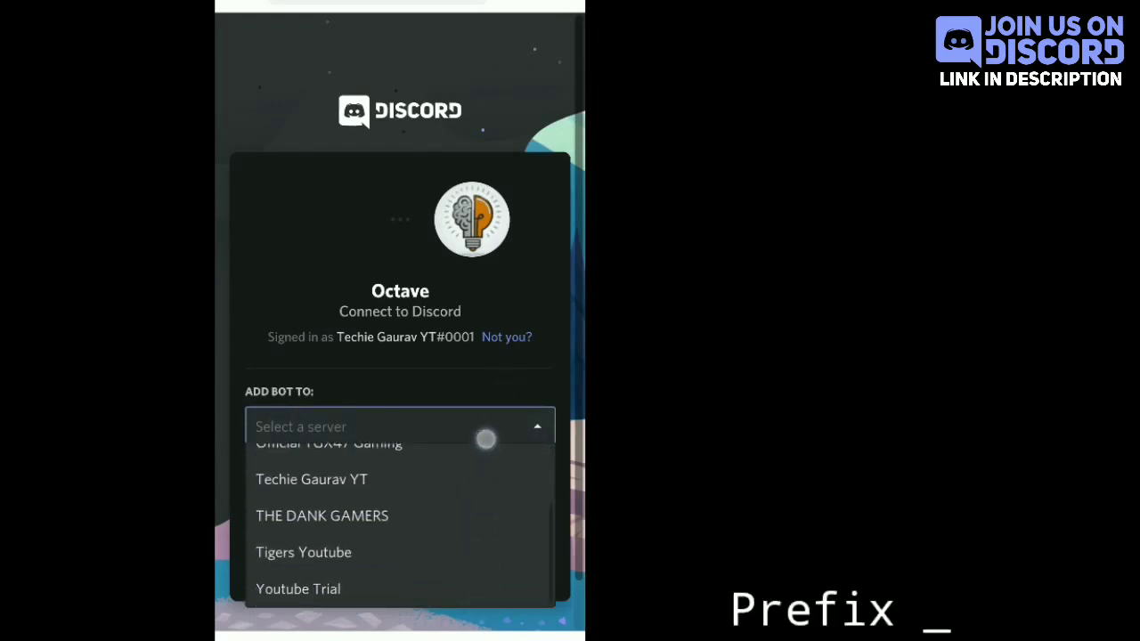
mouse_move(476, 481)
mouse_down()
mouse_move(476, 547)
mouse_move(497, 448)
mouse_up()
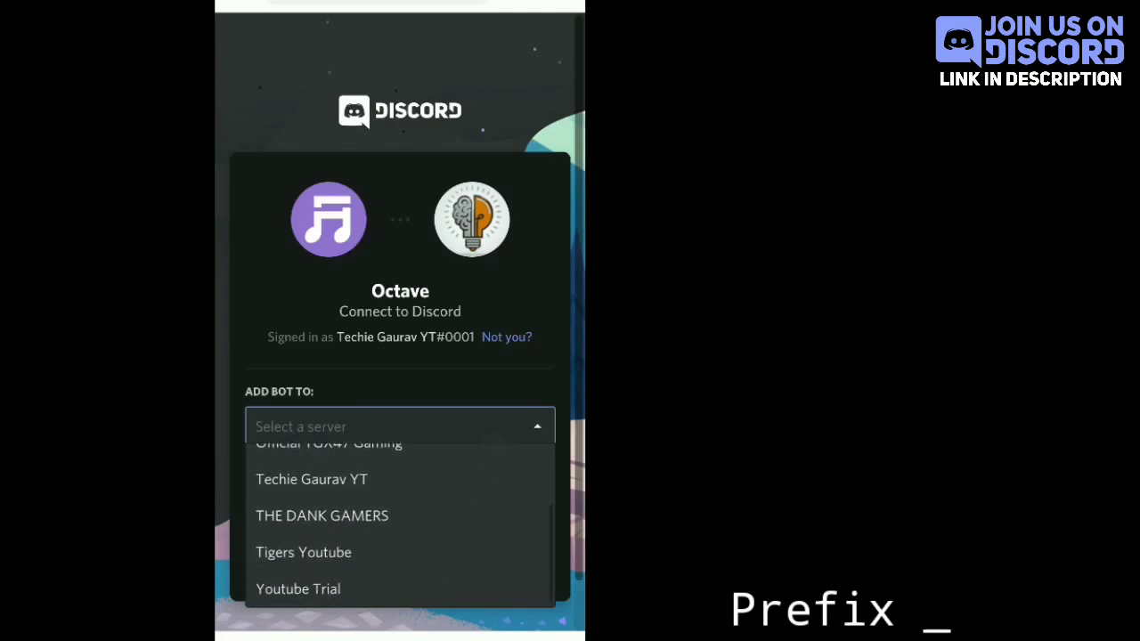
click(431, 591)
Continue, authorize Octave's requested permissions, and pass the reCAPTCHA check
click(498, 539)
drag(539, 508, 539, 457)
click(471, 538)
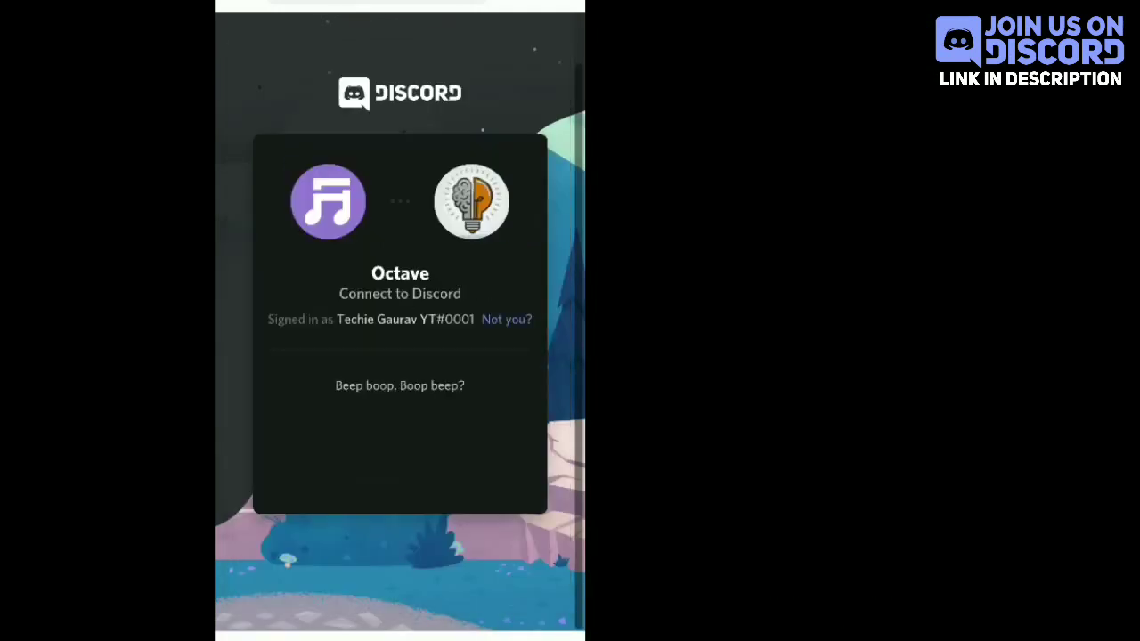
click(283, 447)
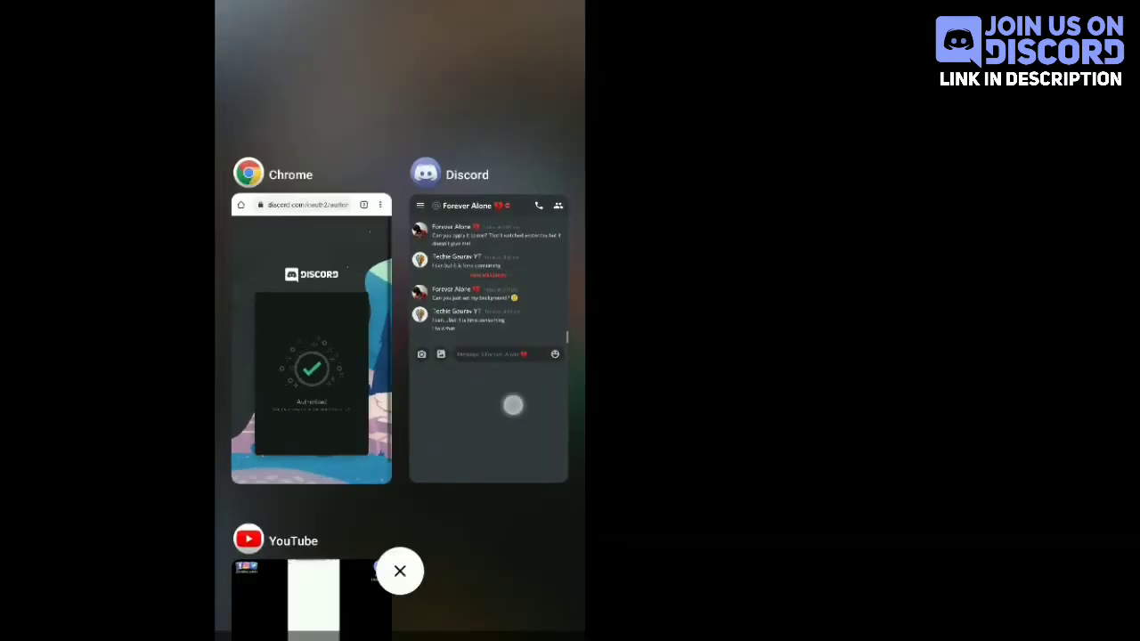
Open the server from the drawer and add a text channel named 'music commands'
click(258, 8)
scroll(248, 320, down, 3)
scroll(248, 356, up, 4)
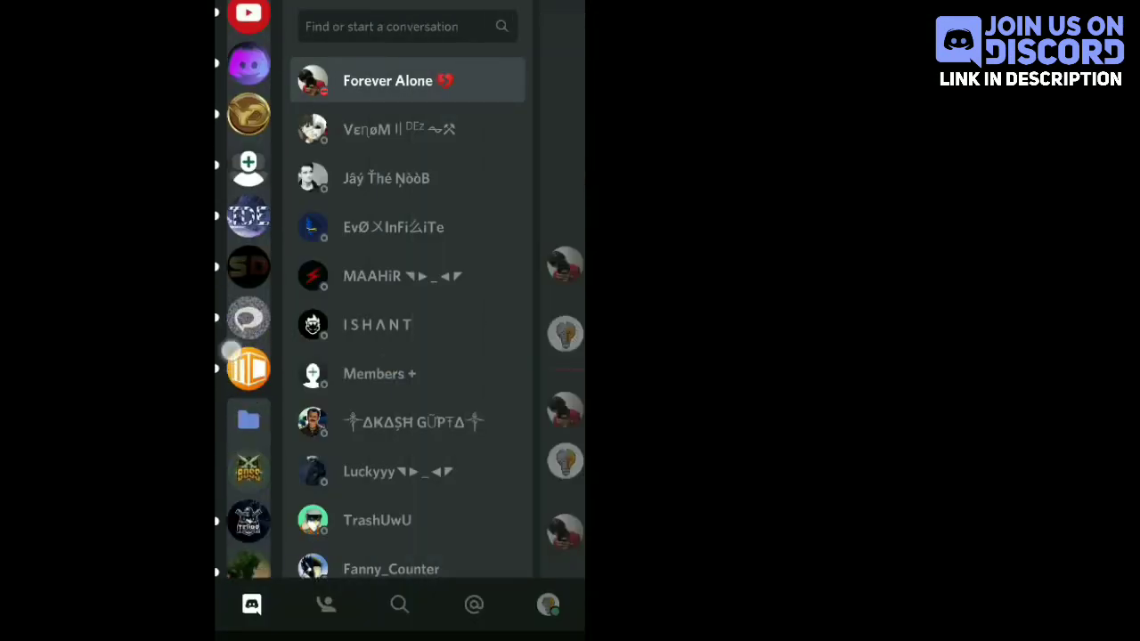
scroll(248, 320, up, 5)
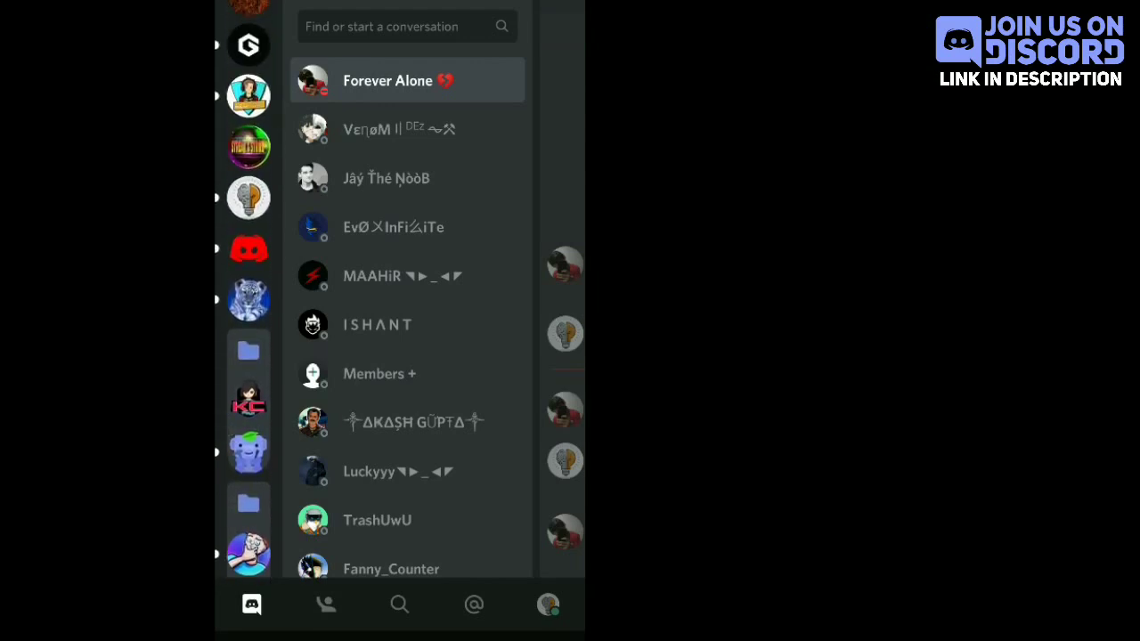
click(248, 250)
scroll(405, 356, down, 3)
click(512, 349)
text(music c)
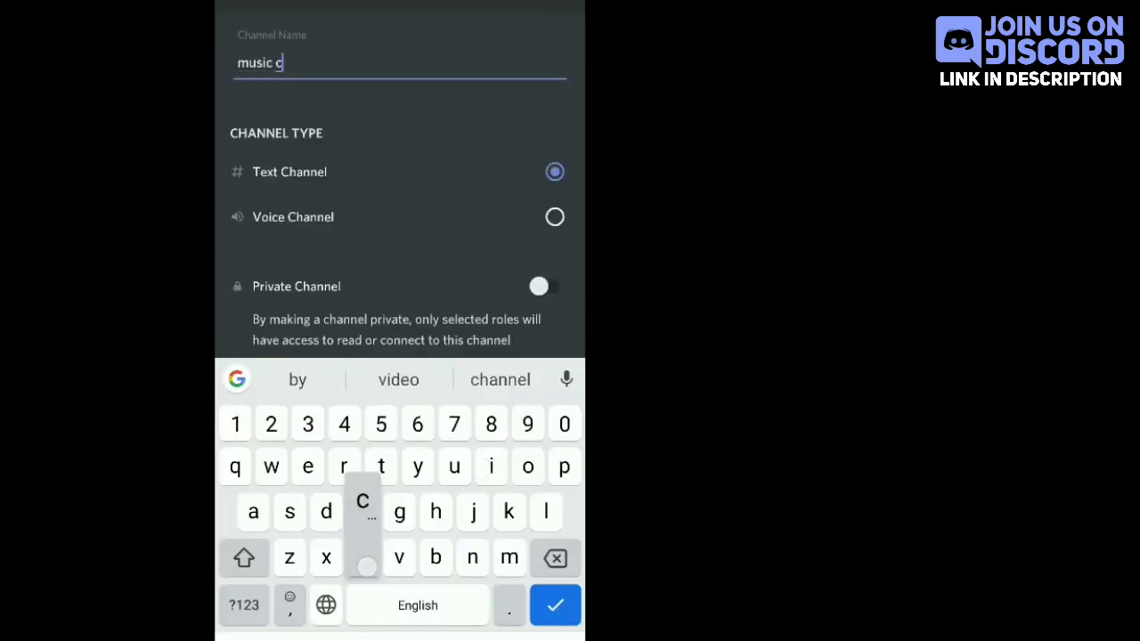
text(ommands)
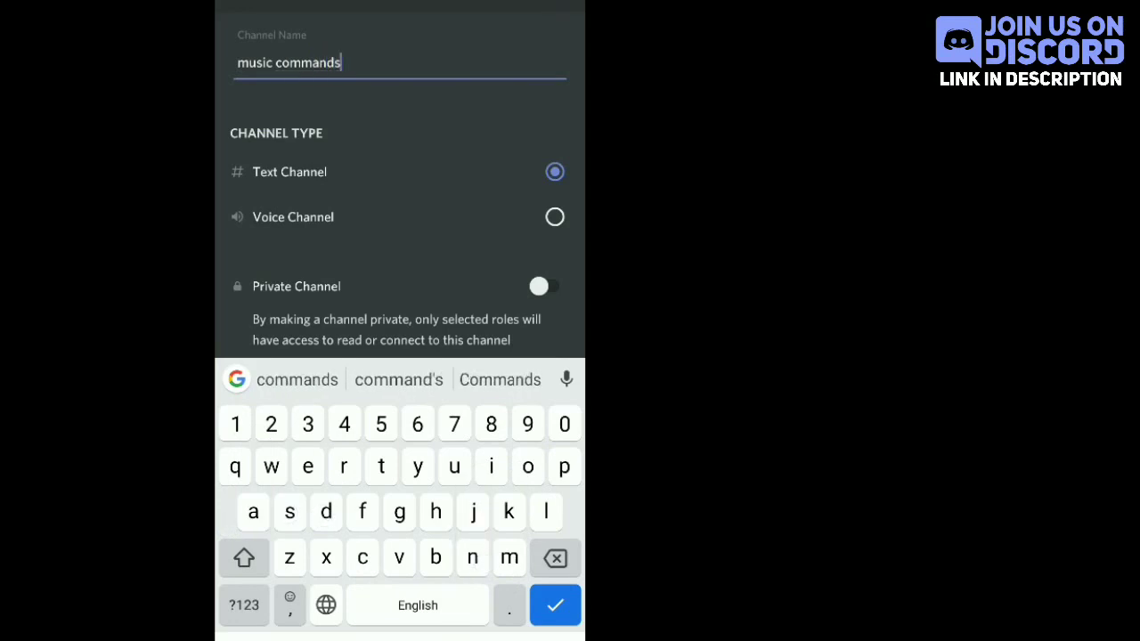
key(Return)
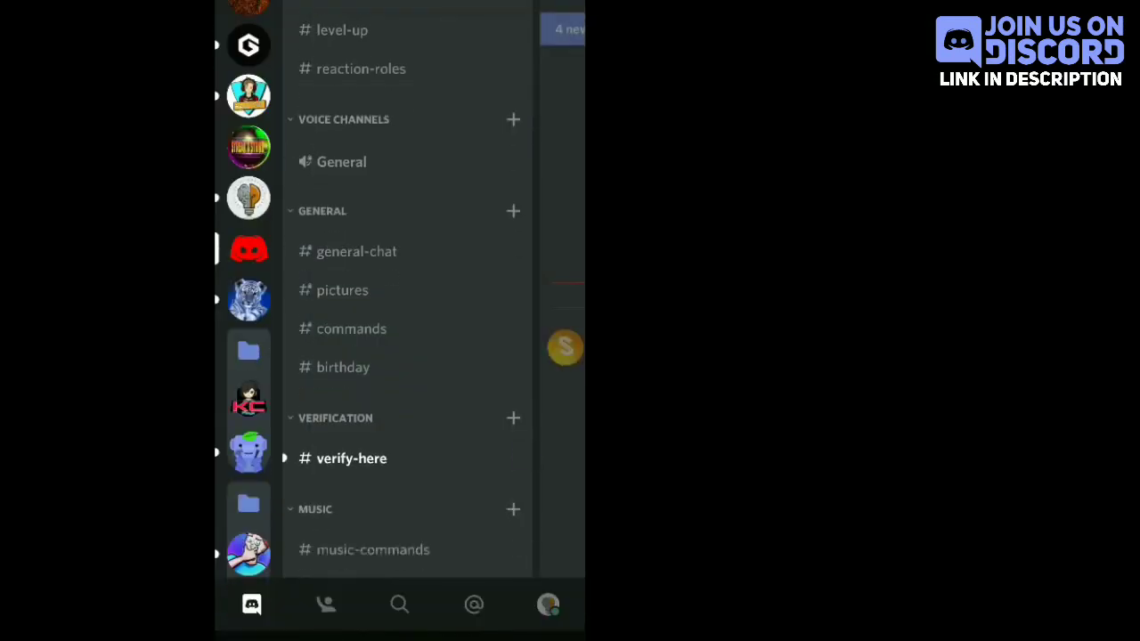
Add a voice channel named 'octave [ _ ]' to the MUSIC category
click(516, 510)
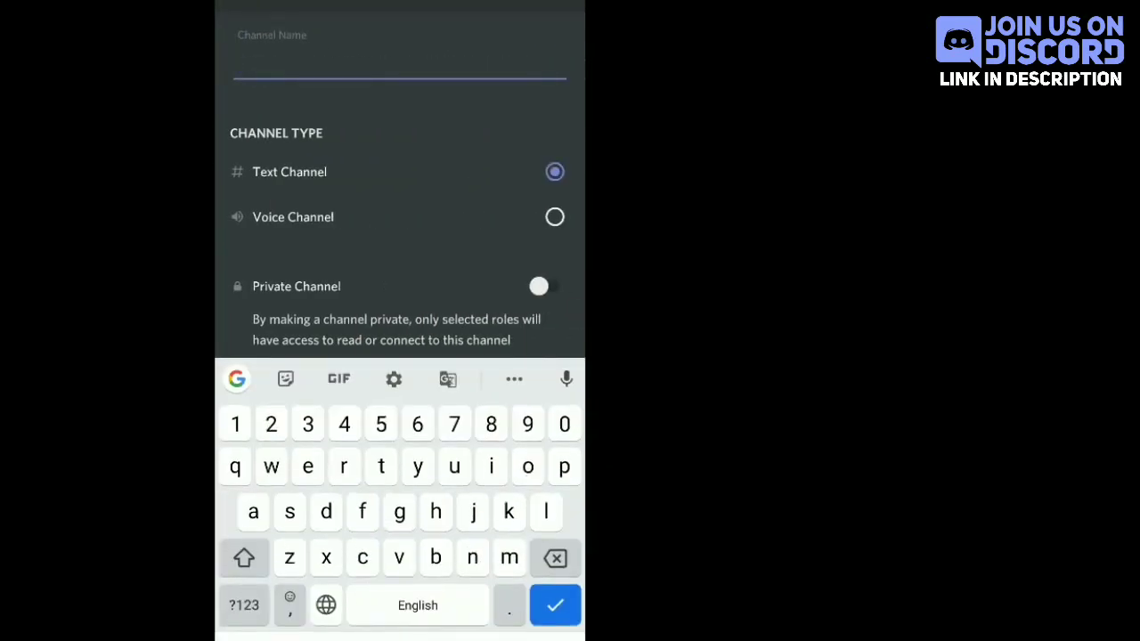
click(556, 227)
text(a)
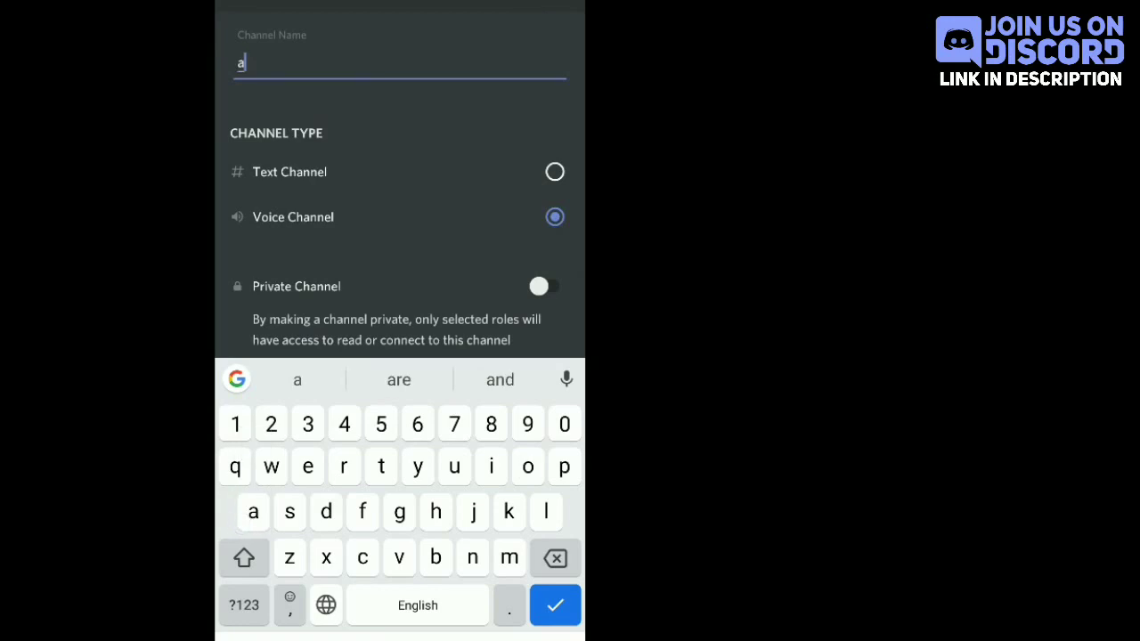
key(BackSpace)
text(oc)
text(ctave)
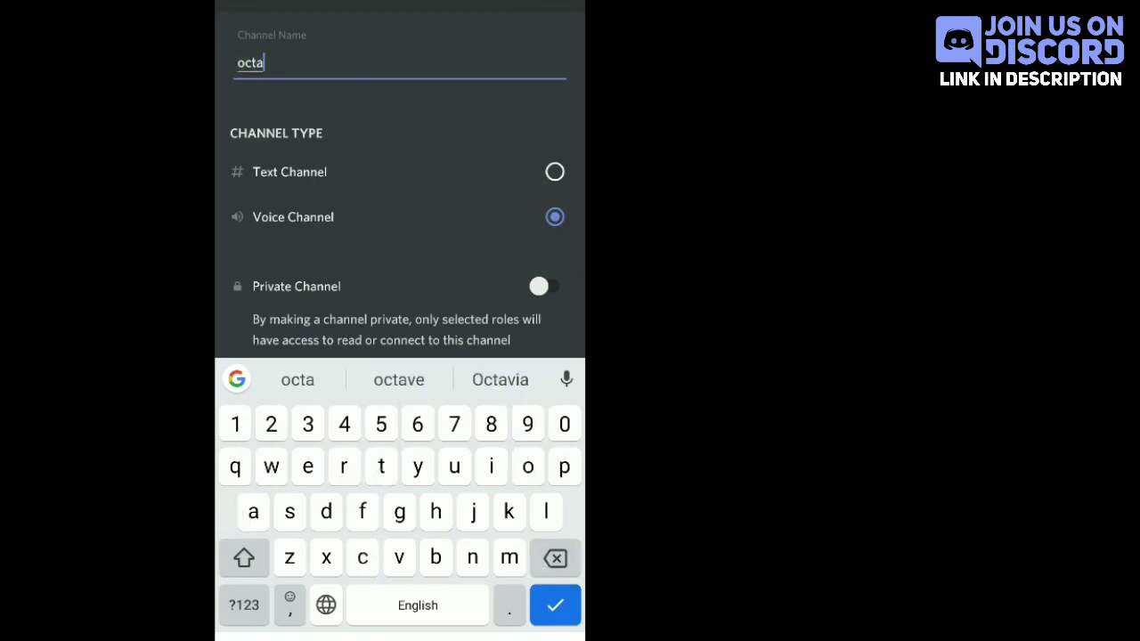
click(243, 604)
click(244, 547)
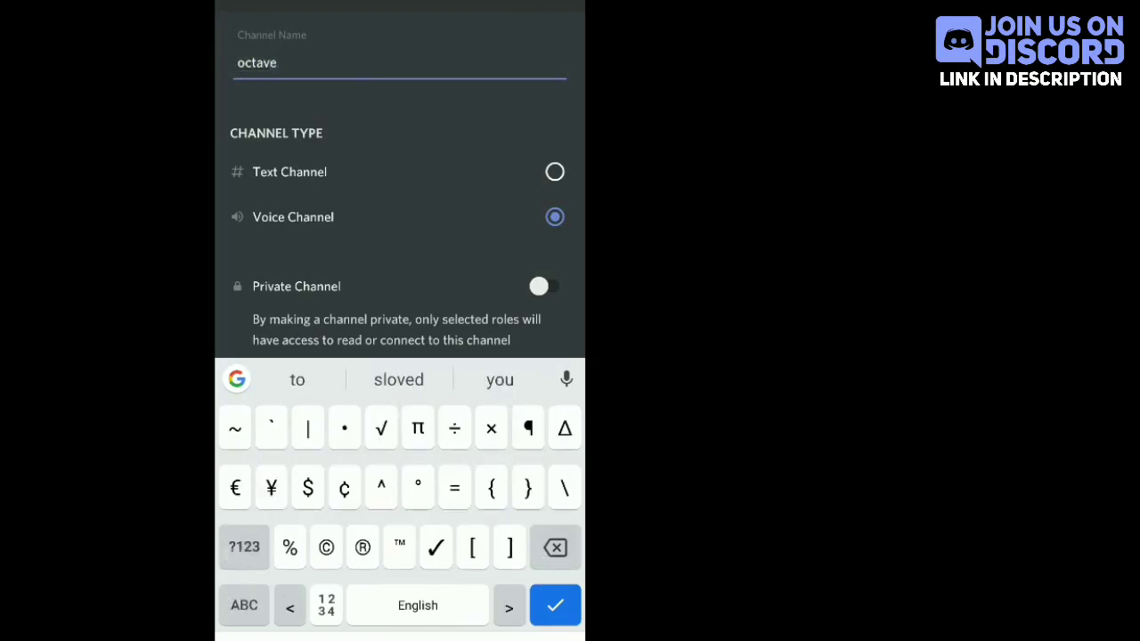
text([)
click(244, 546)
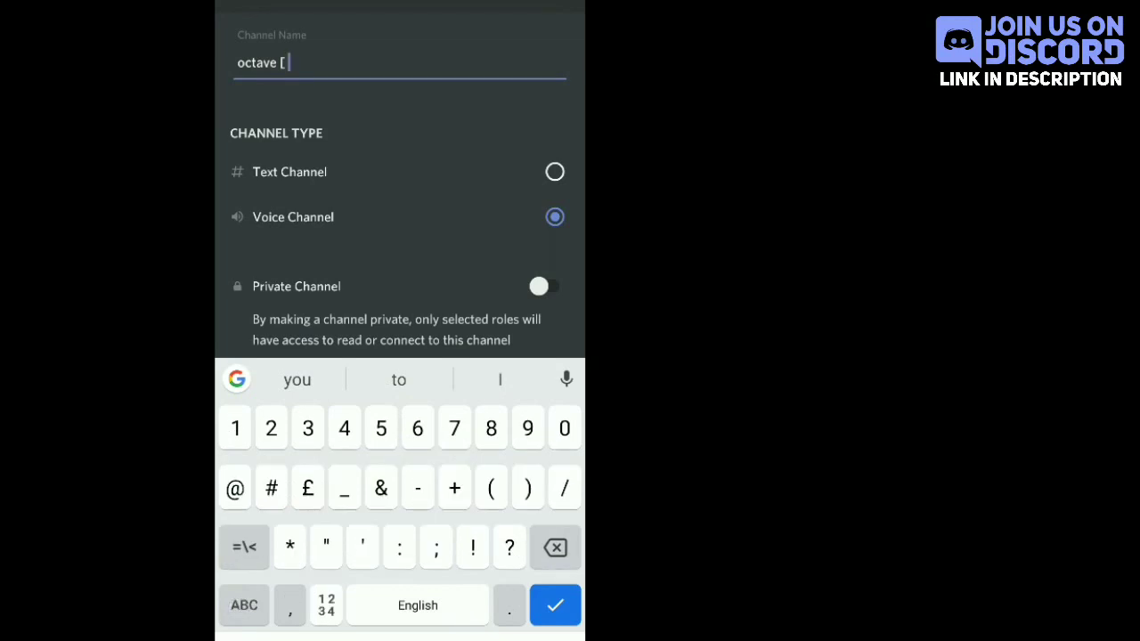
text(_)
click(243, 547)
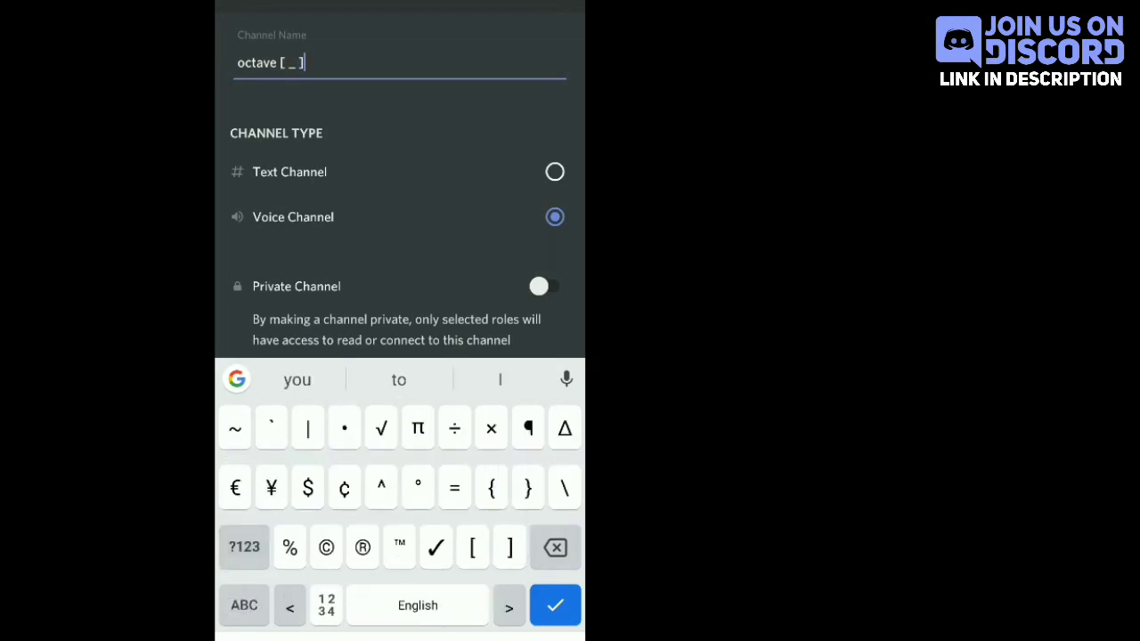
key(Return)
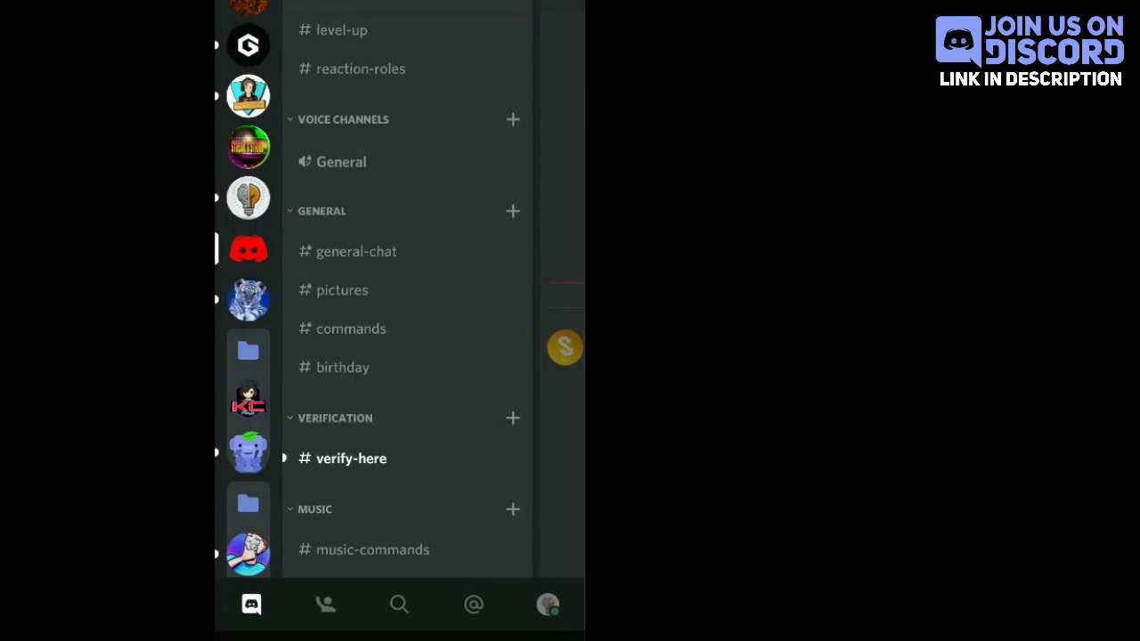
Connect to the octave [ _ ] voice channel, then leave its screen
scroll(501, 448, down, 1)
click(464, 554)
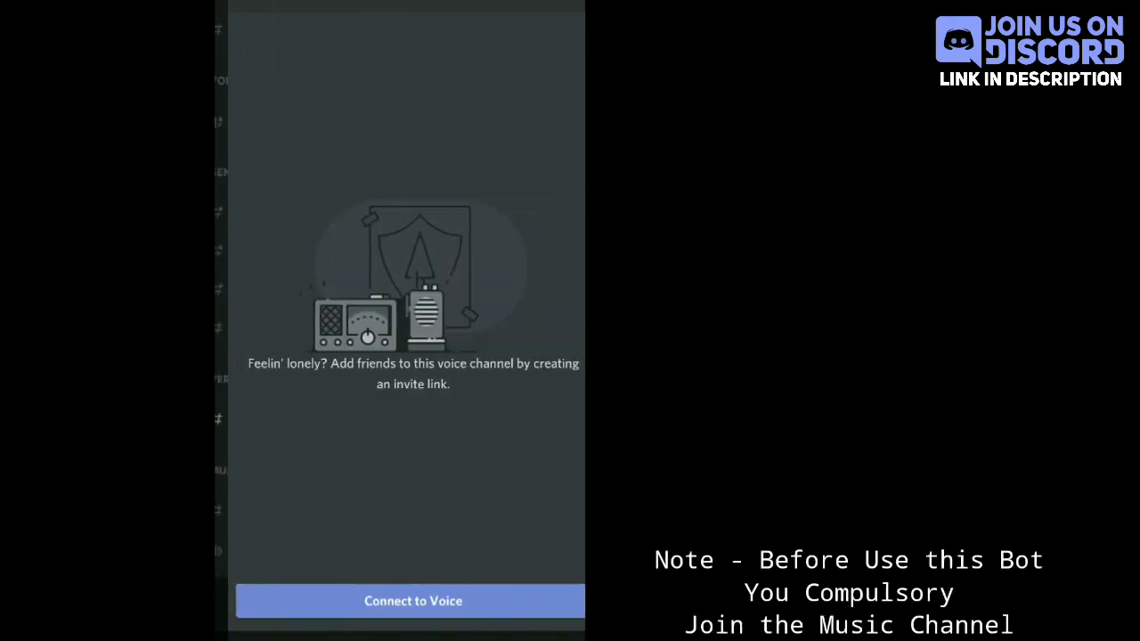
click(400, 600)
key(Escape)
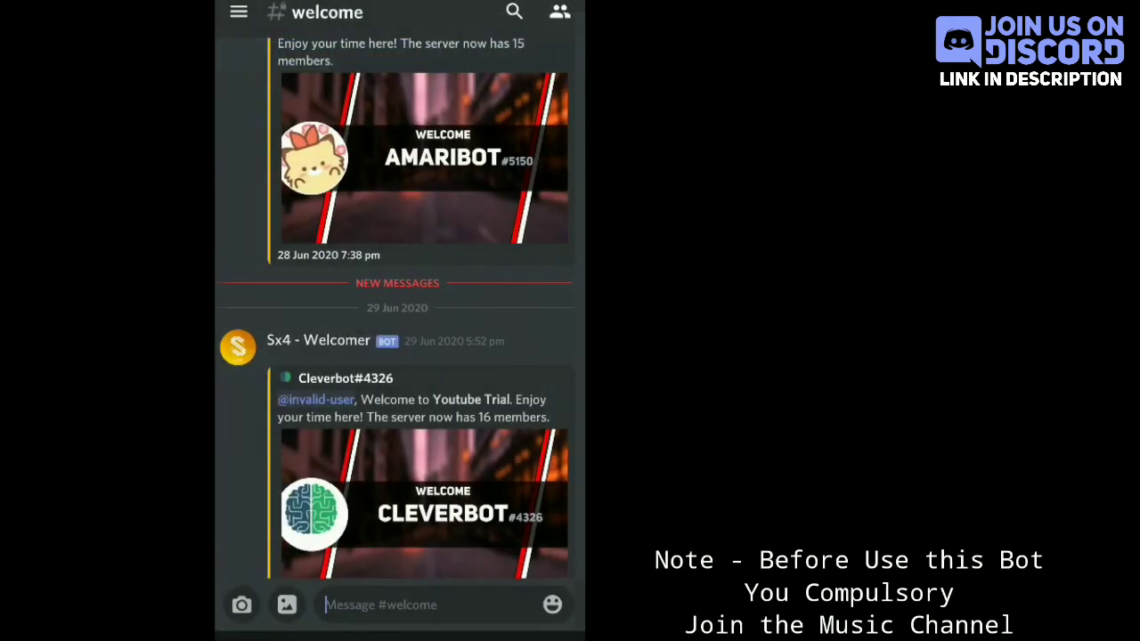
Switch to the #music-commands text channel from the channel list
drag(356, 476, 534, 476)
scroll(502, 507, down, 1)
click(372, 480)
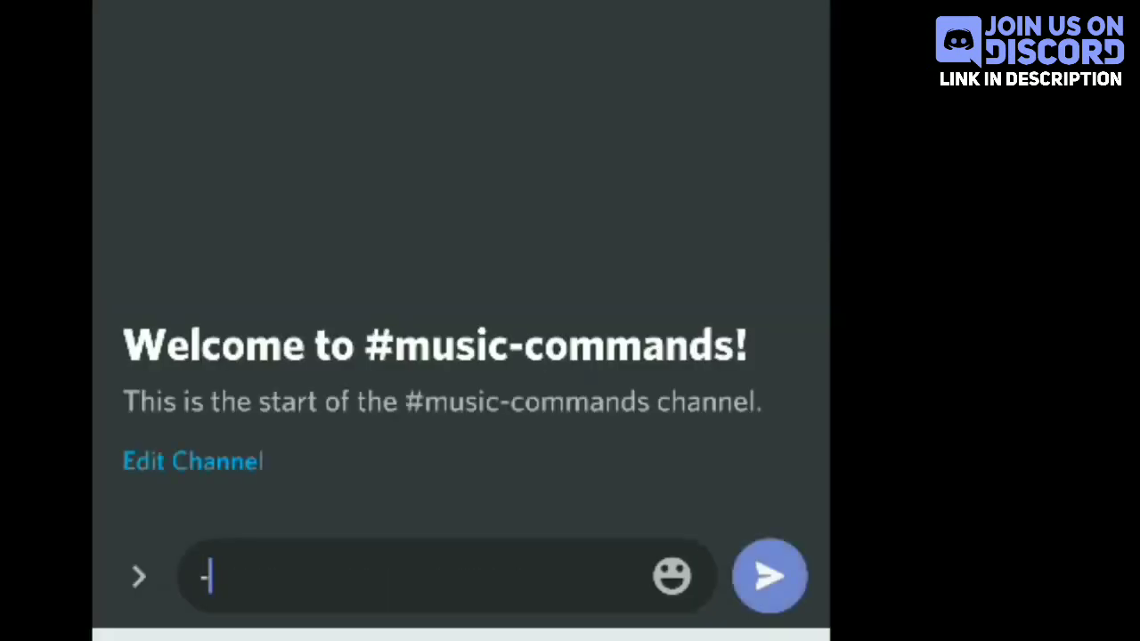
Send '_p daspacito' so Octave starts playing a song
text(_p)
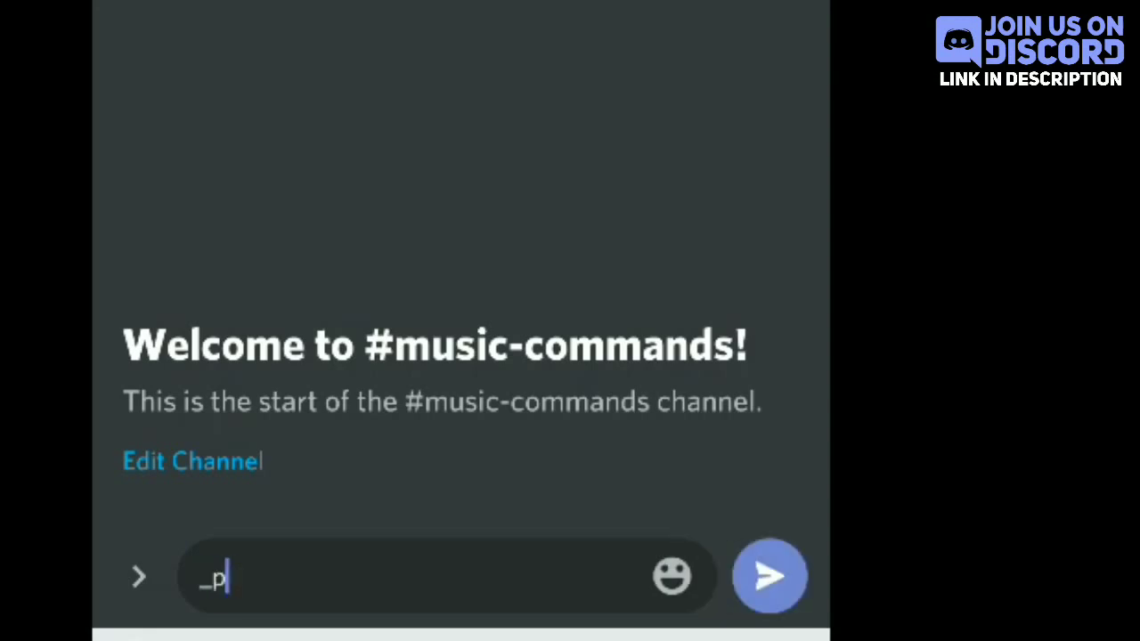
text( da)
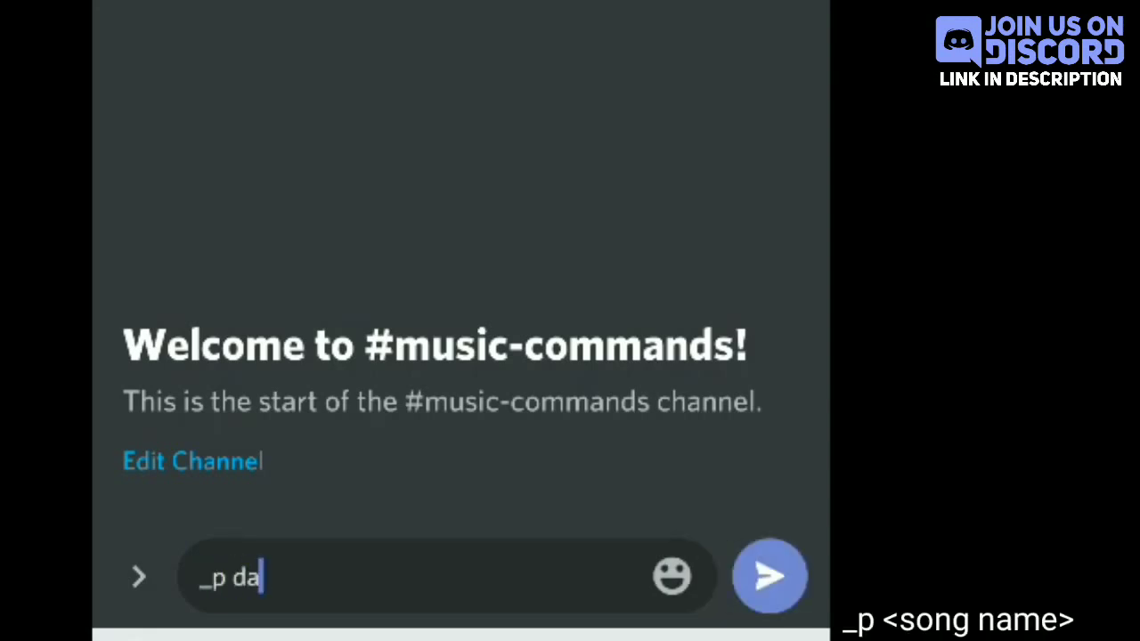
text(spacito)
key(Return)
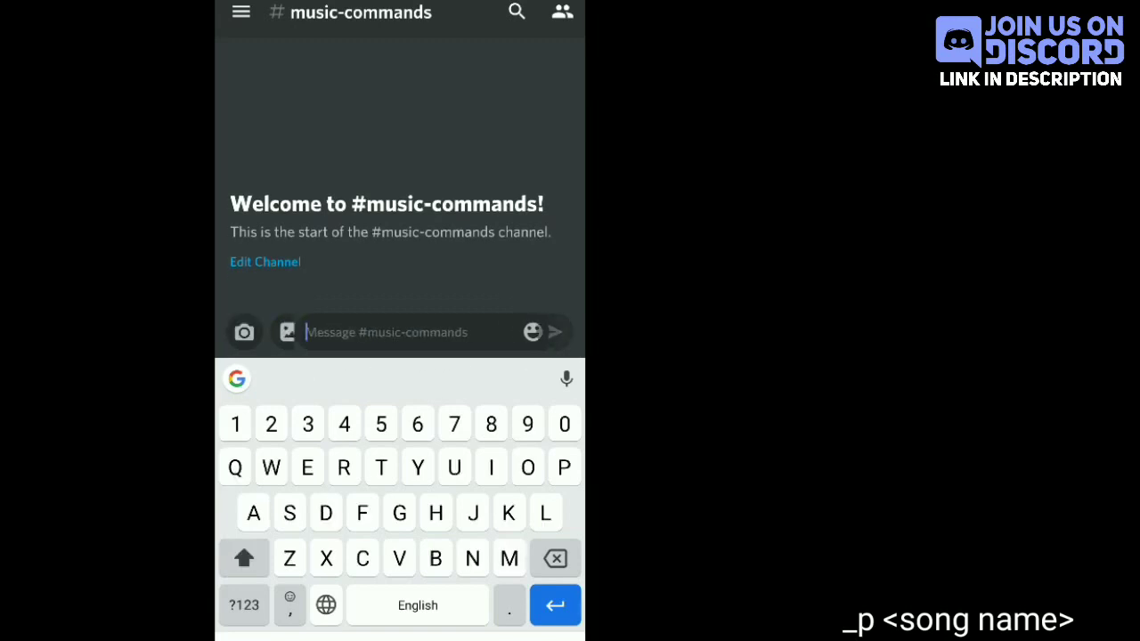
key(Escape)
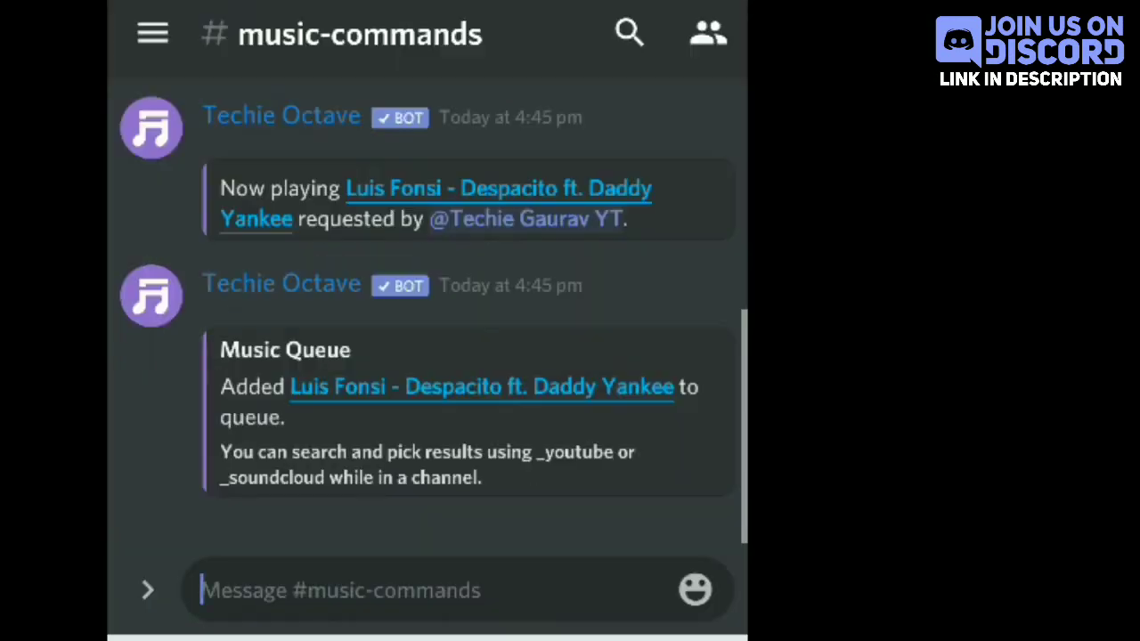
Send the _pause command to pause the current song
text(_disckr)
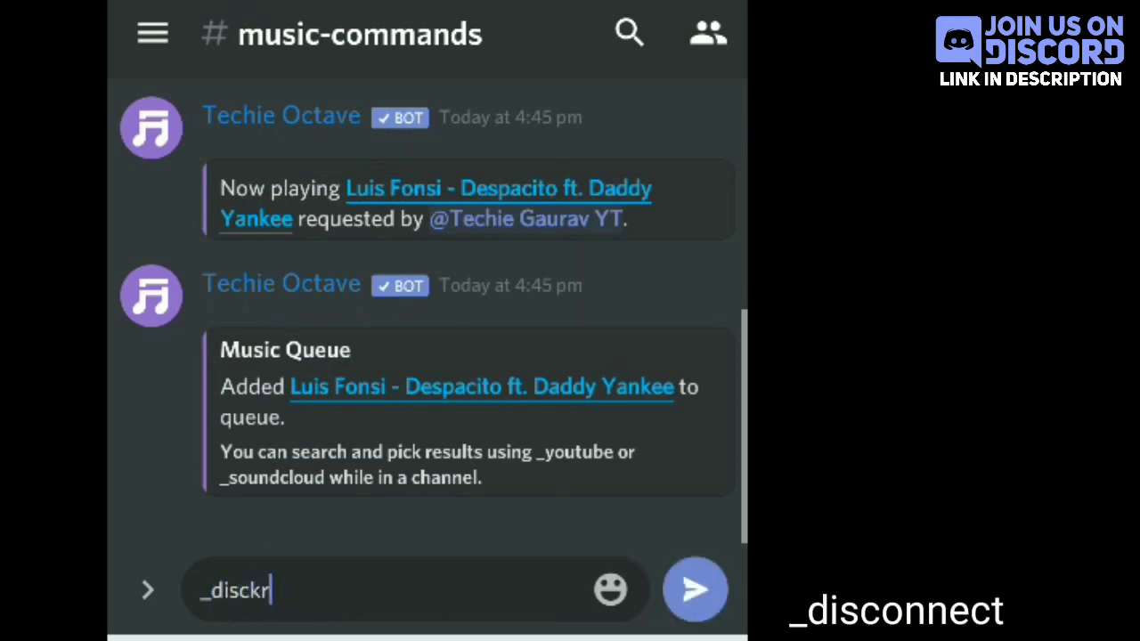
key(BackSpace)
key(BackSpace)
text(onnec)
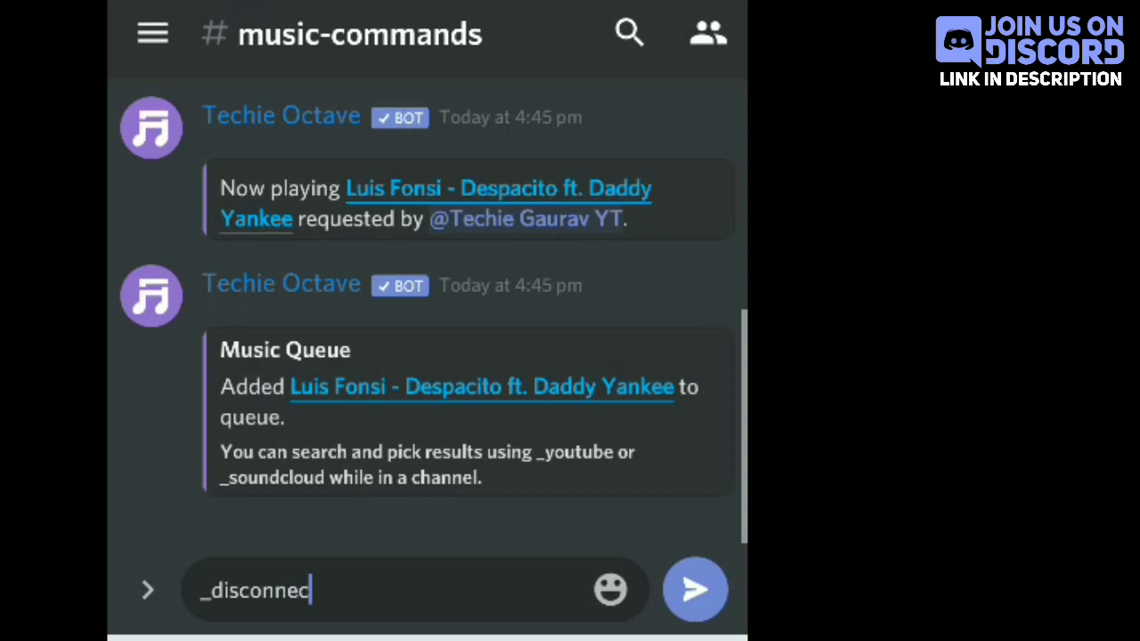
text(t)
text(_)
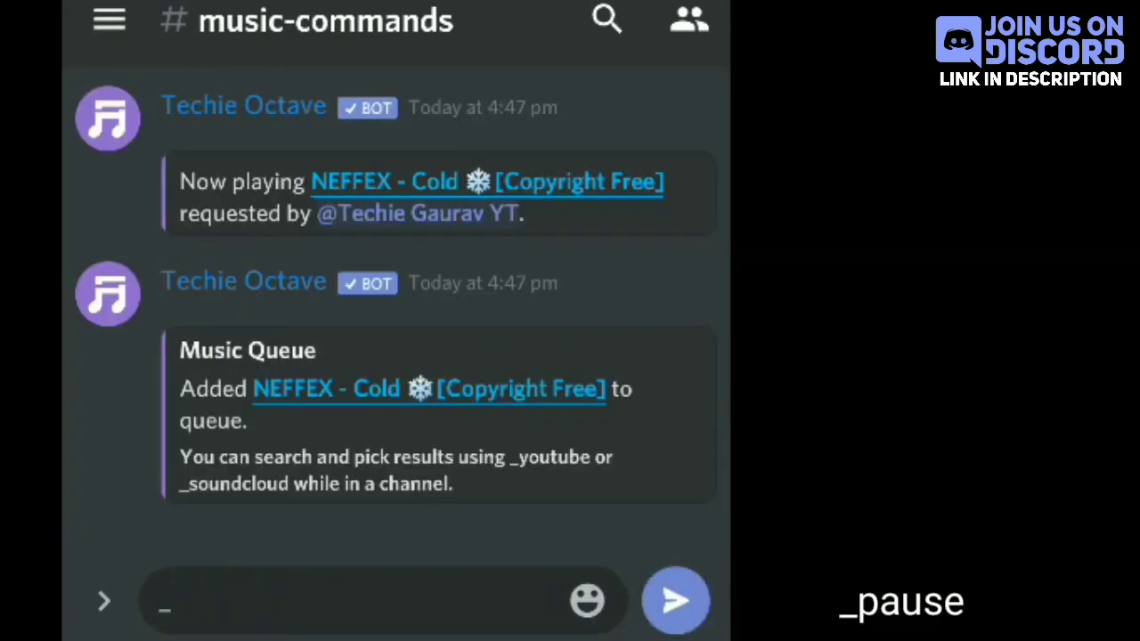
text(pause)
click(675, 601)
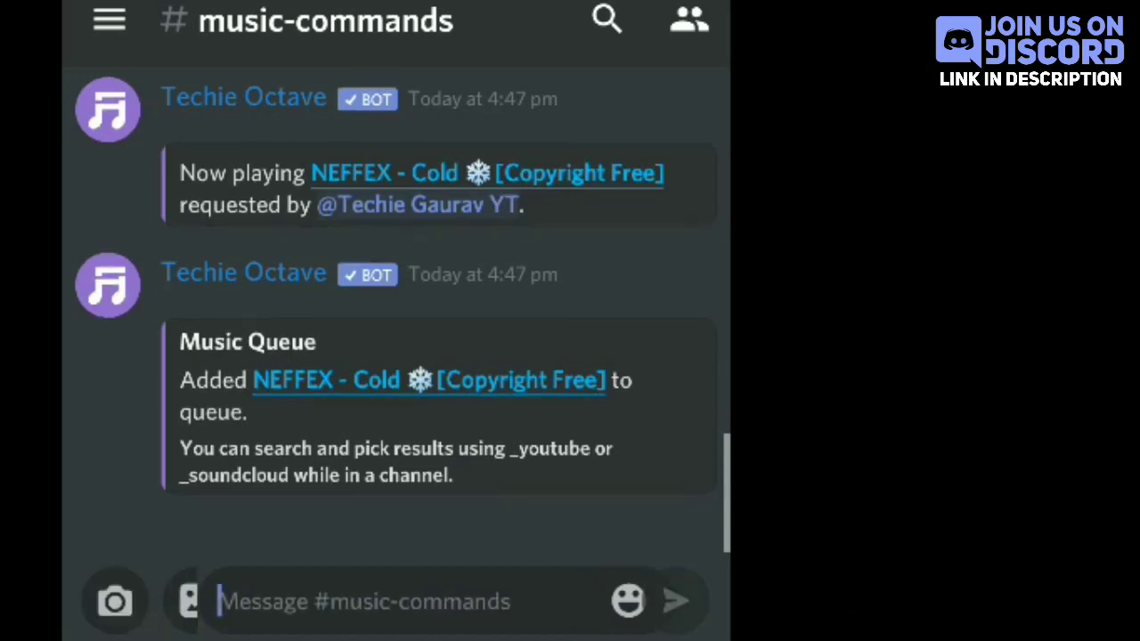
key(Escape)
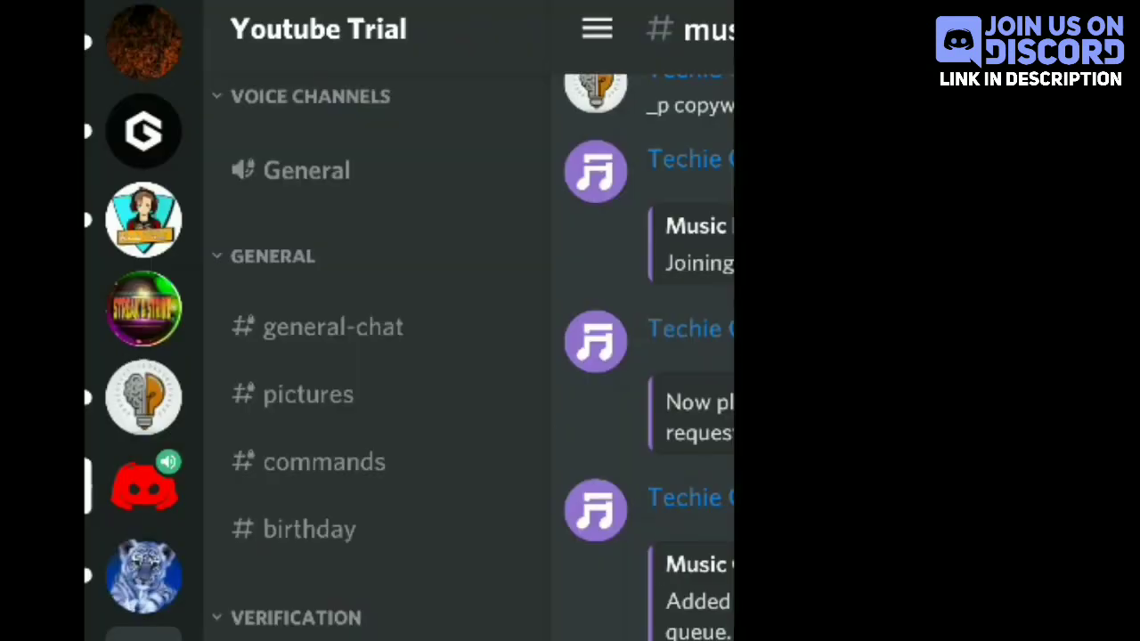
key(Escape)
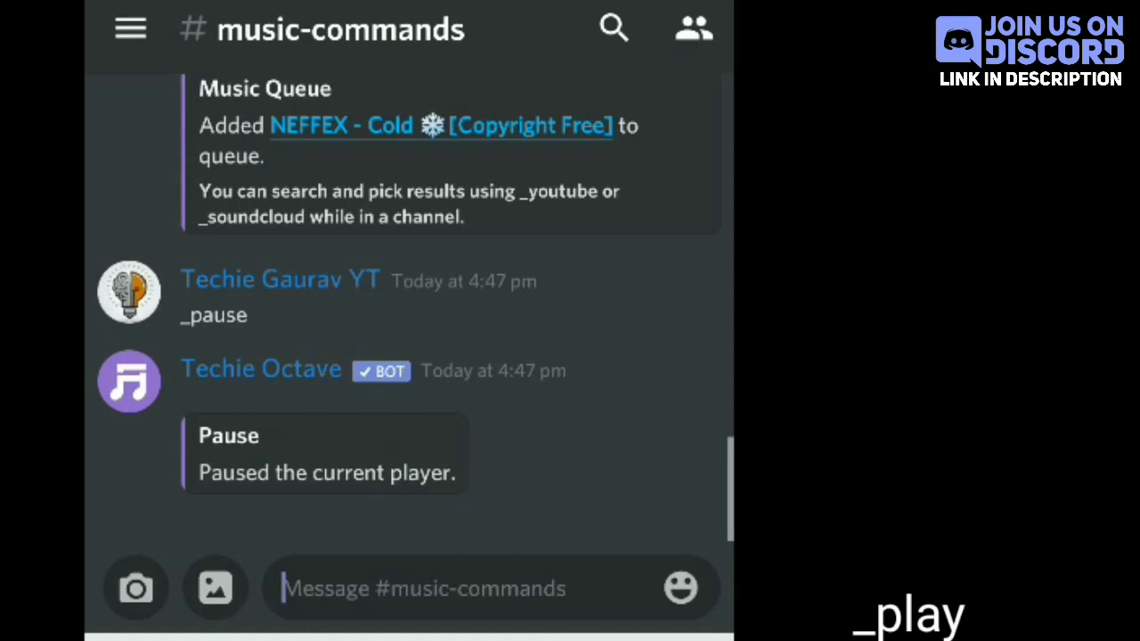
Send the _play command to resume the paused music
text(_play)
click(680, 588)
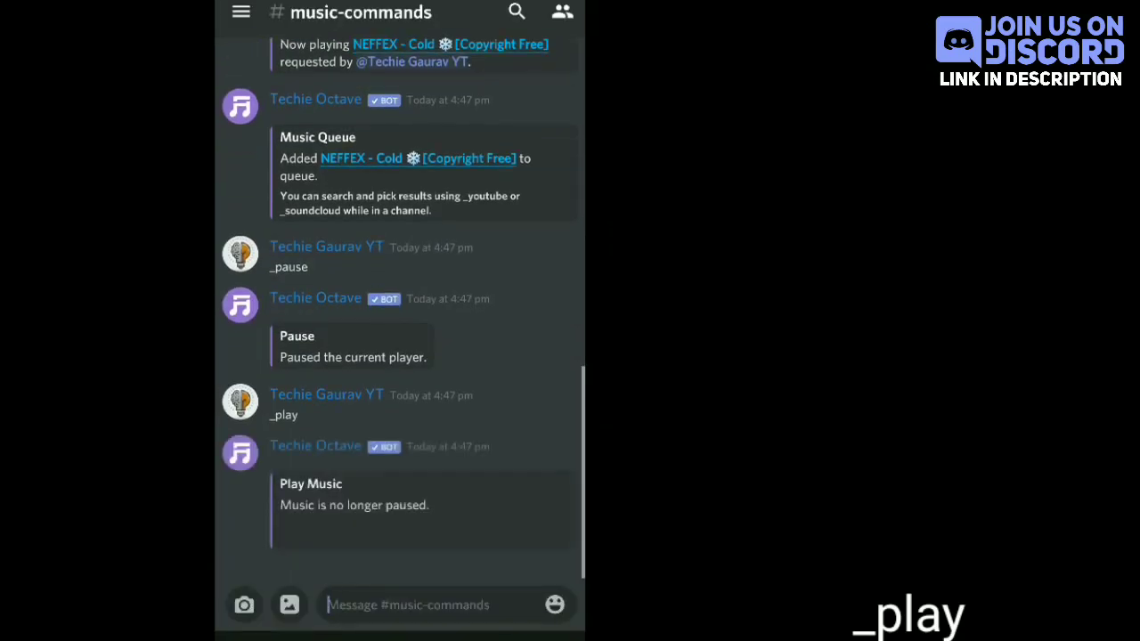
scroll(491, 499, up, 3)
scroll(491, 499, down, 2)
Lower the device volume and start typing a new '_p' command for a NEFFEX song
click(408, 604)
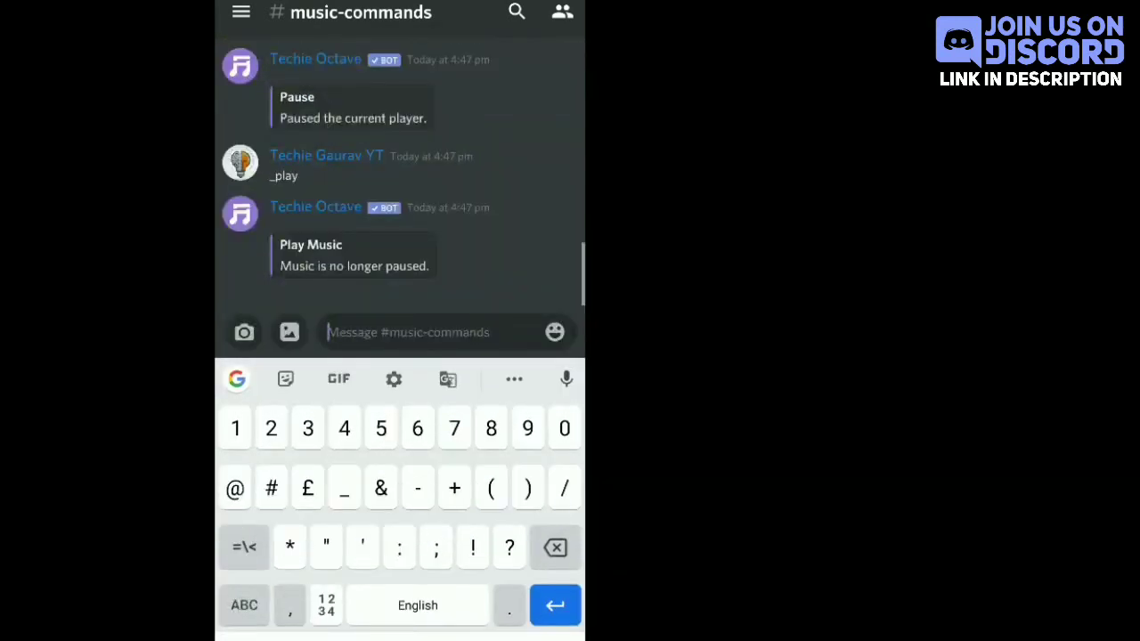
text(_)
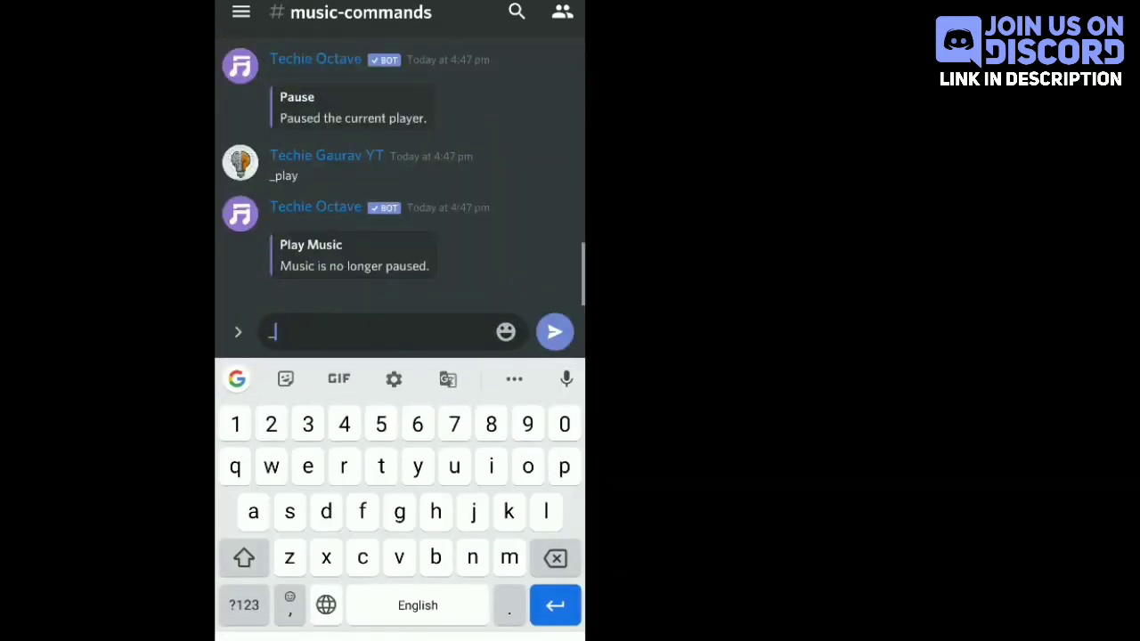
key(XF86AudioLowerVolume)
key(XF86AudioLowerVolume)
key(XF86AudioLowerVolume)
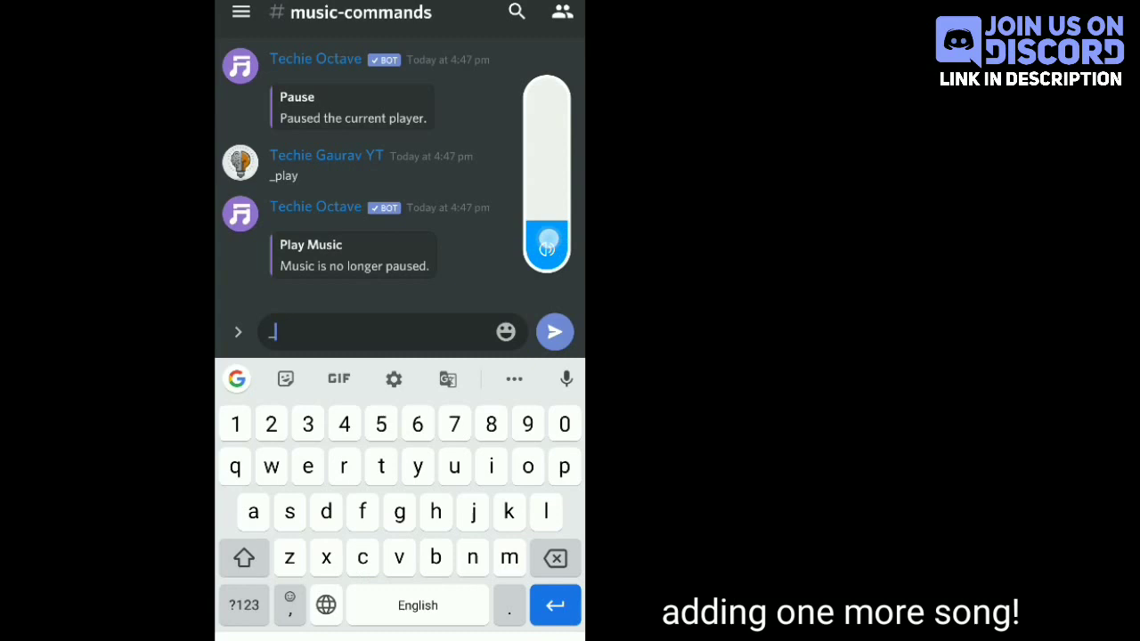
text(p)
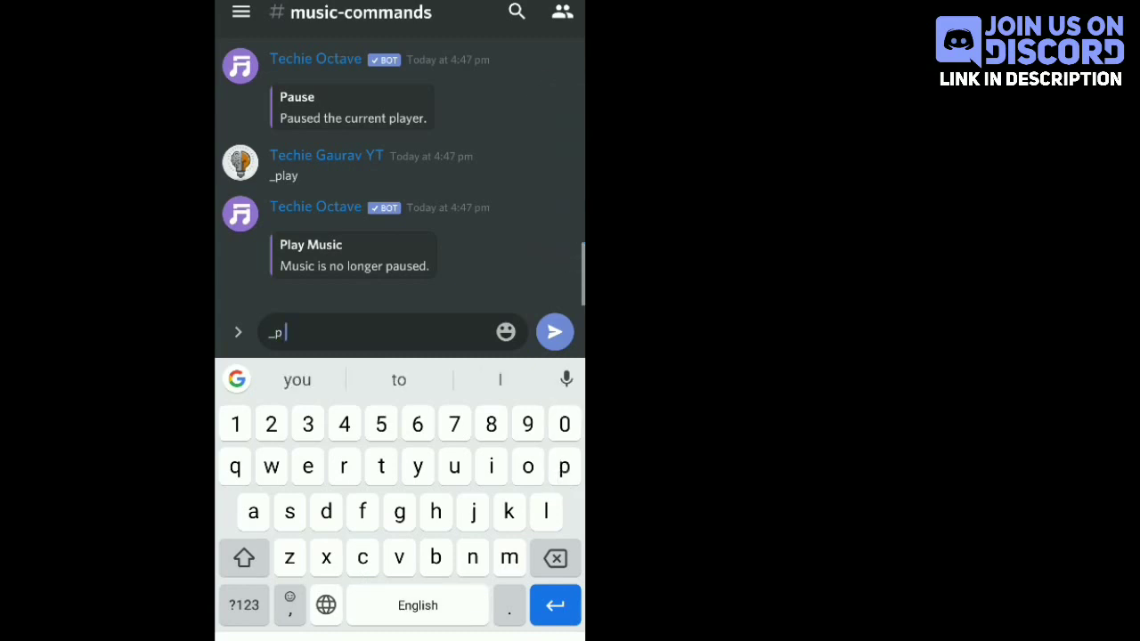
text( naffex)
text( dea)
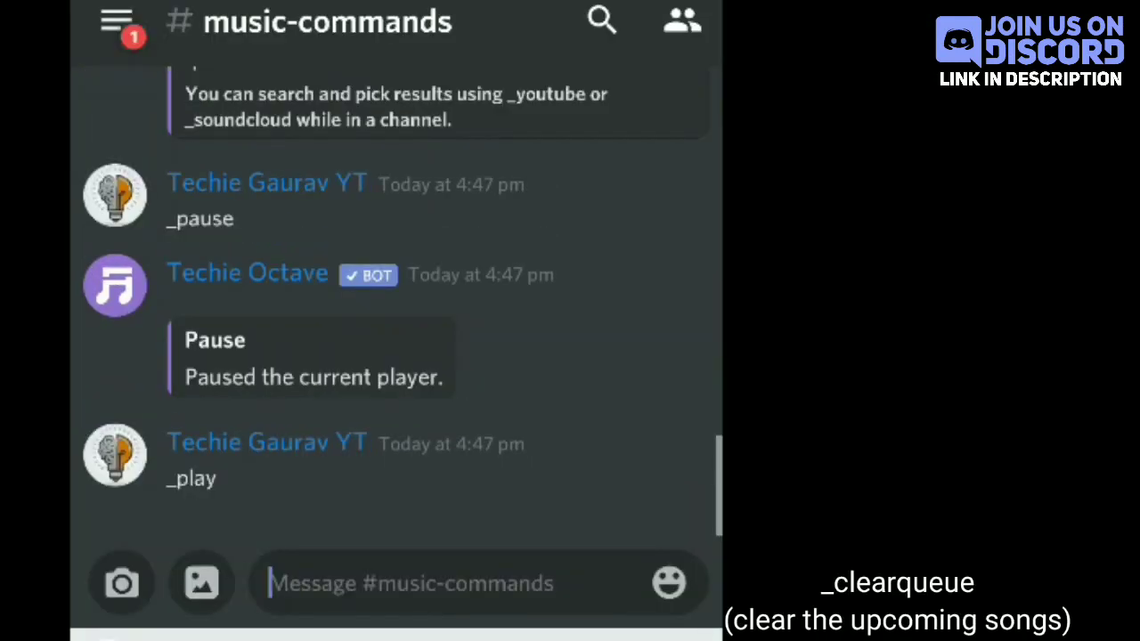
text(_clearqueue)
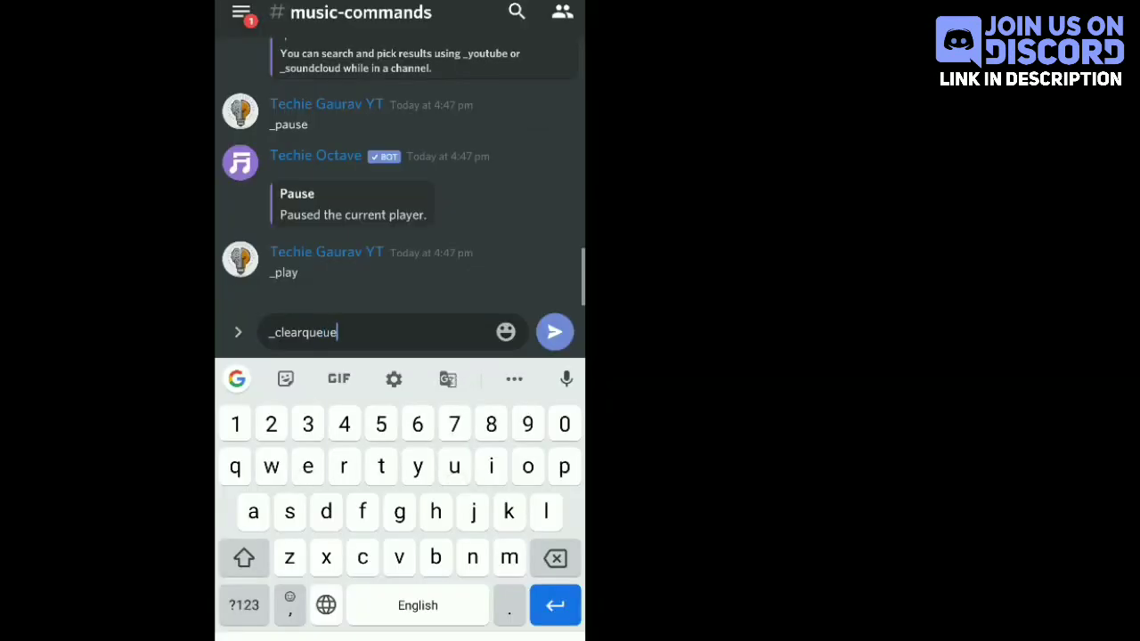
Send _clearqueue so Octave empties its queue, then begin the next command
click(554, 331)
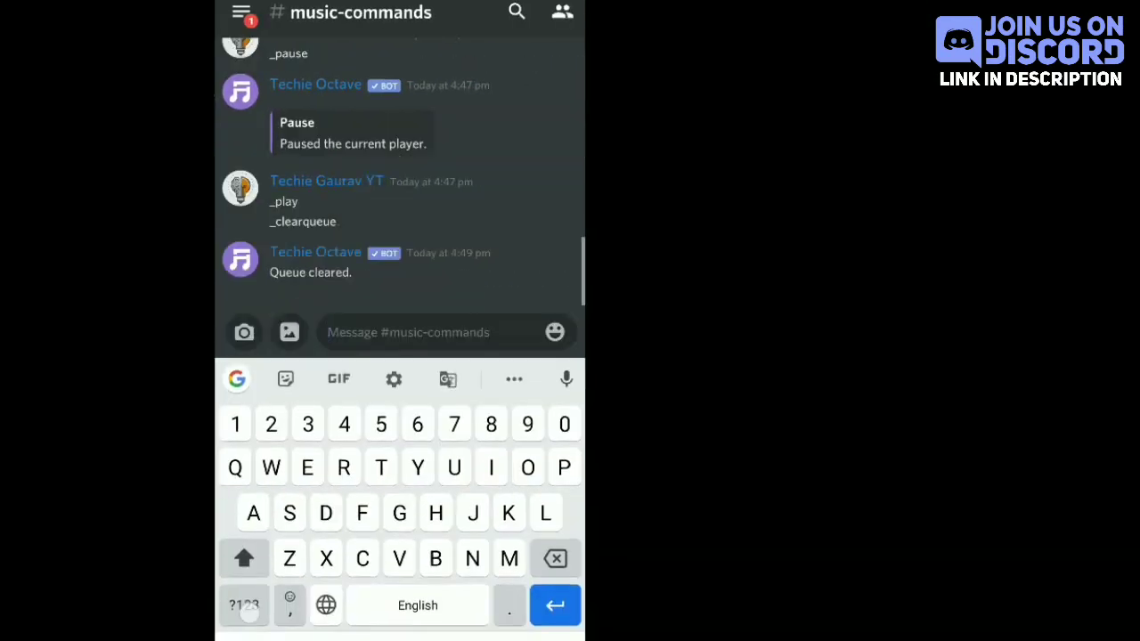
click(245, 608)
text(_)
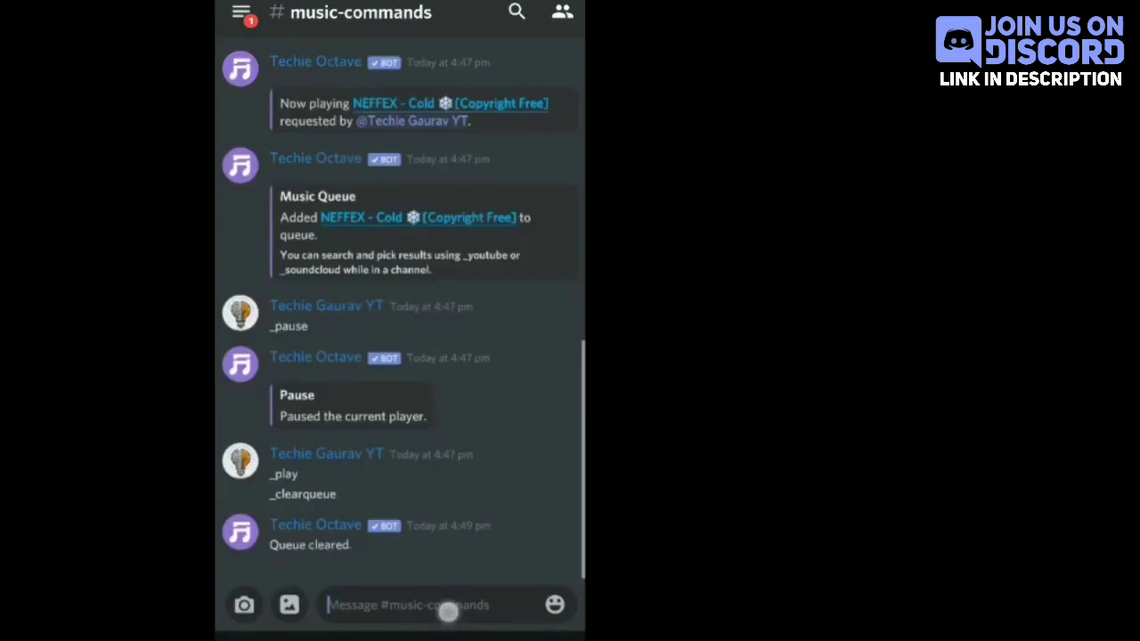
text(_)
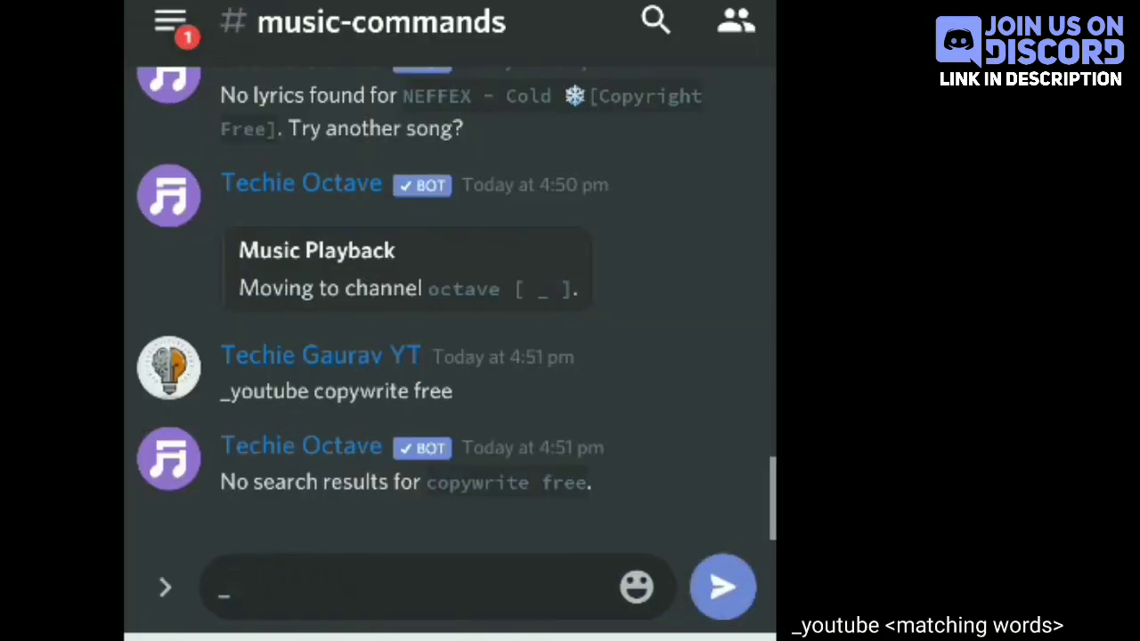
text(ube f)
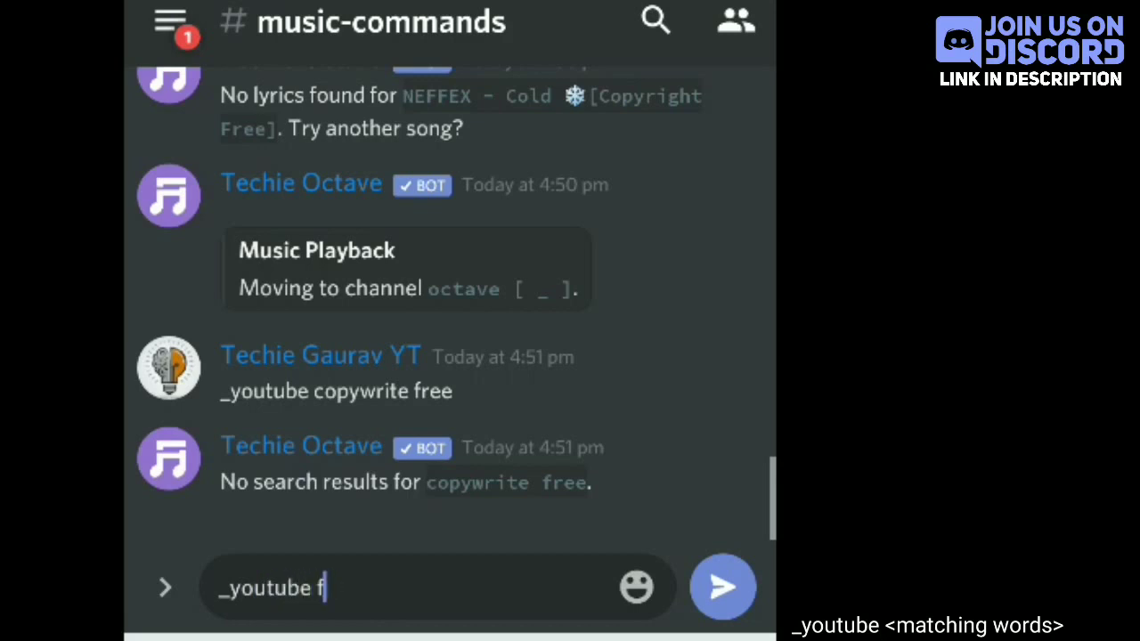
Send the _youtube search for neffex and review Octave's results
key(BackSpace)
text(na)
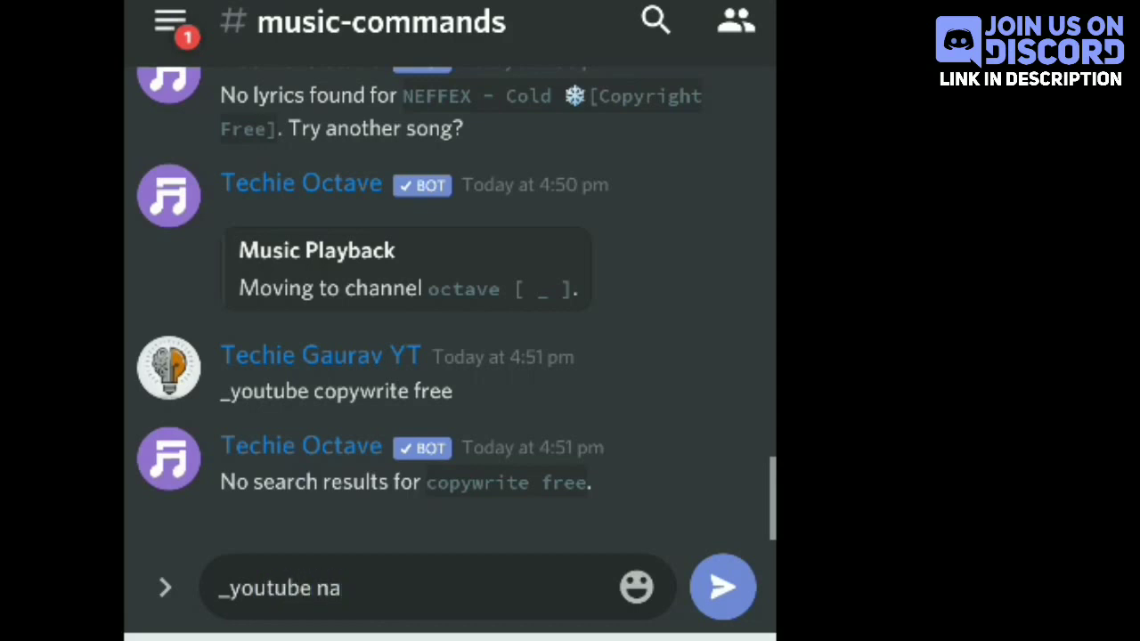
text(fex)
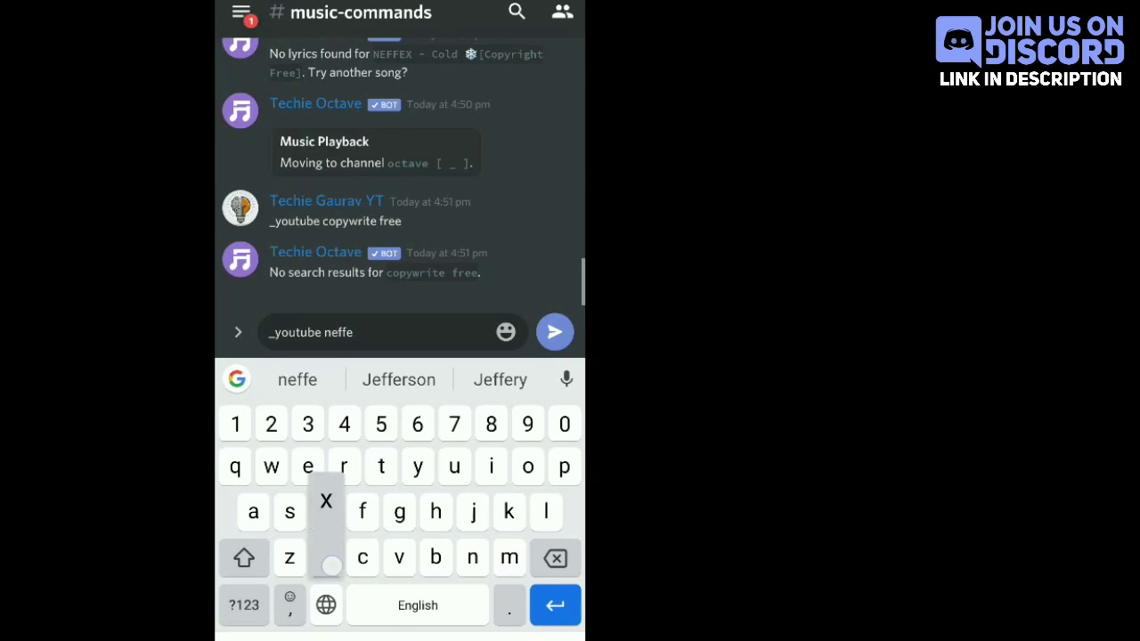
key(Return)
key(Escape)
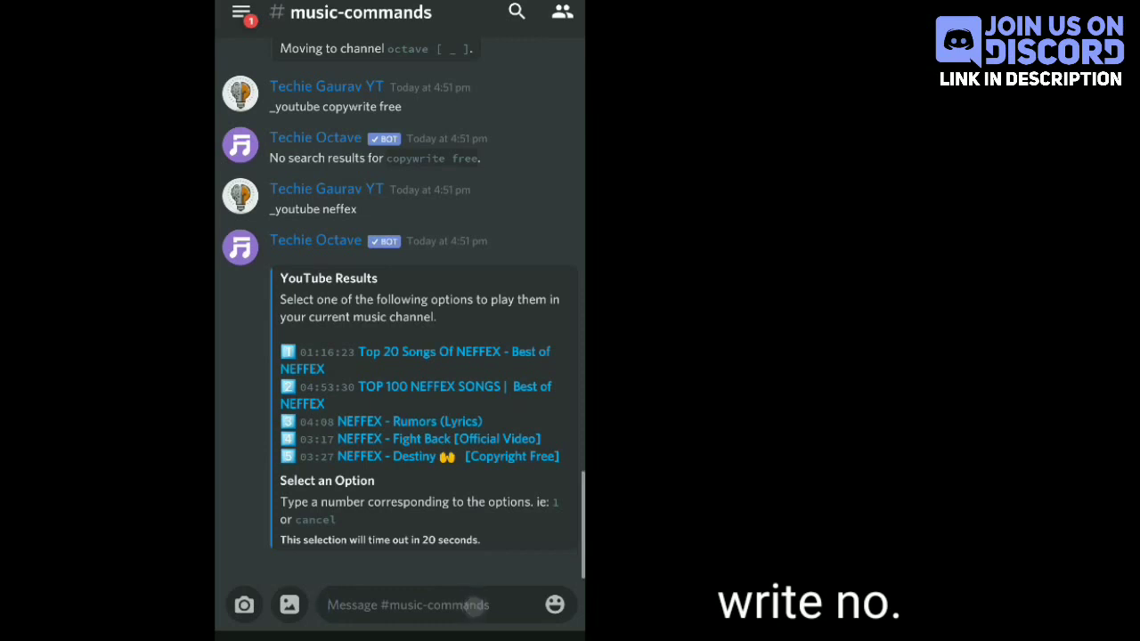
Reply 4 to play NEFFEX - Fight Back [Official Video]
click(407, 604)
text(4)
click(552, 332)
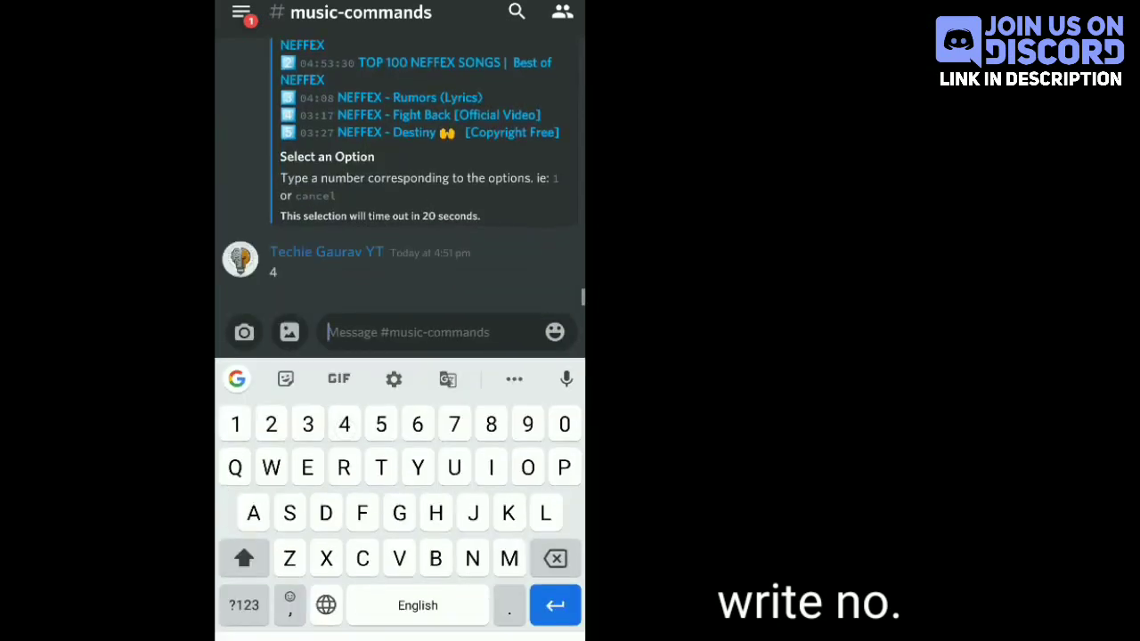
key(Escape)
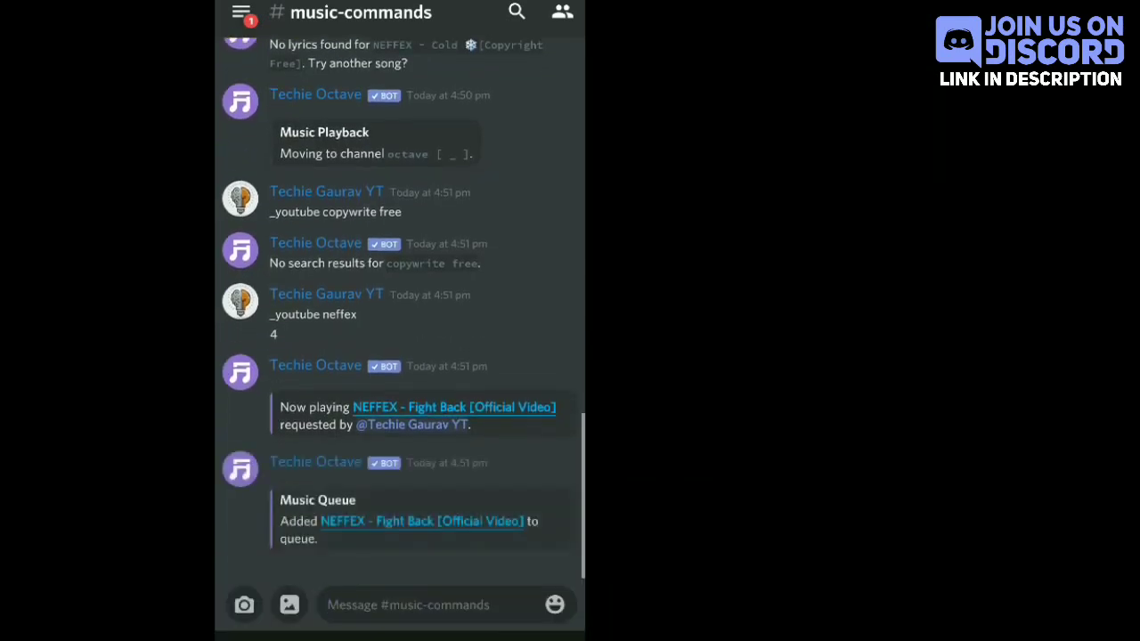
Send a _soundcloud search for congratulations, fixing the mistyped search words
click(408, 604)
text(_soundcloud)
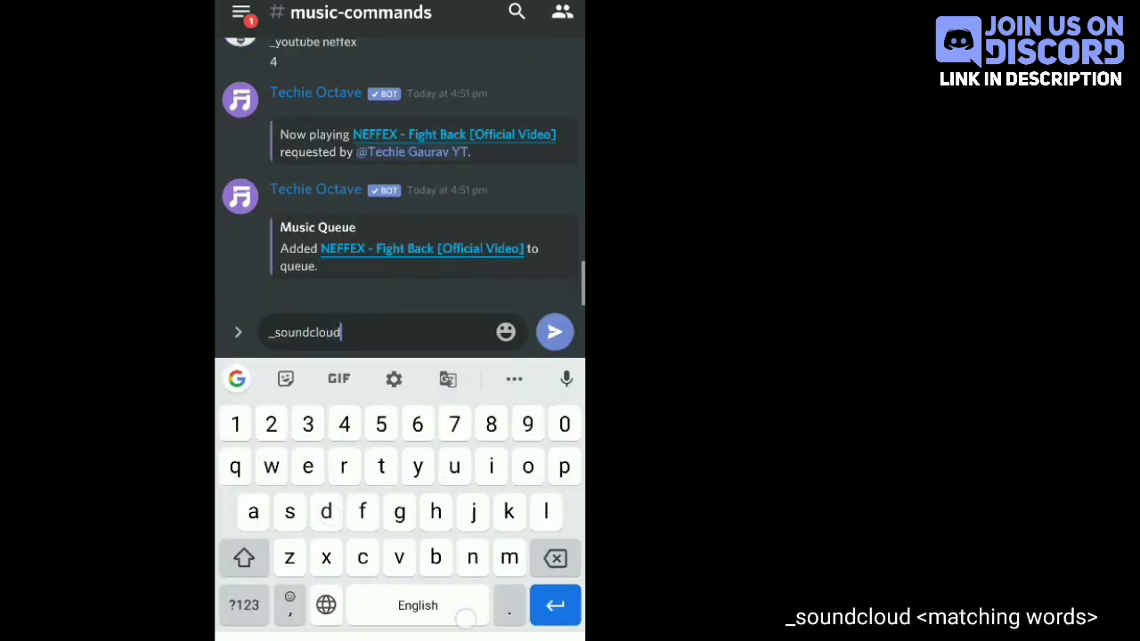
text( bye pew)
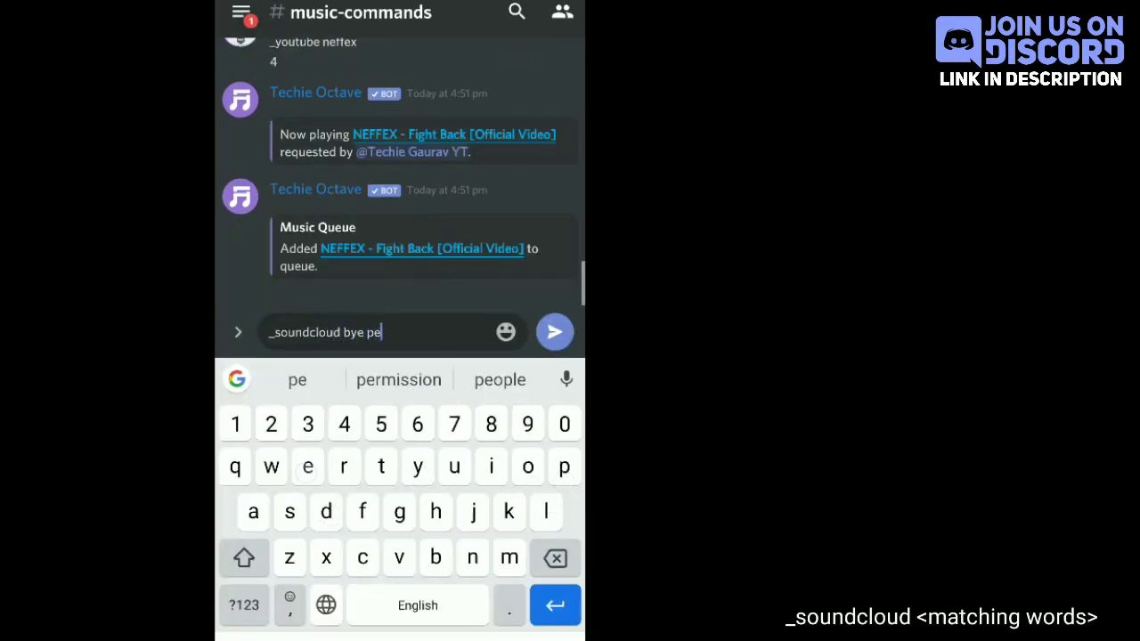
key(BackSpace)
key(BackSpace)
key(BackSpace)
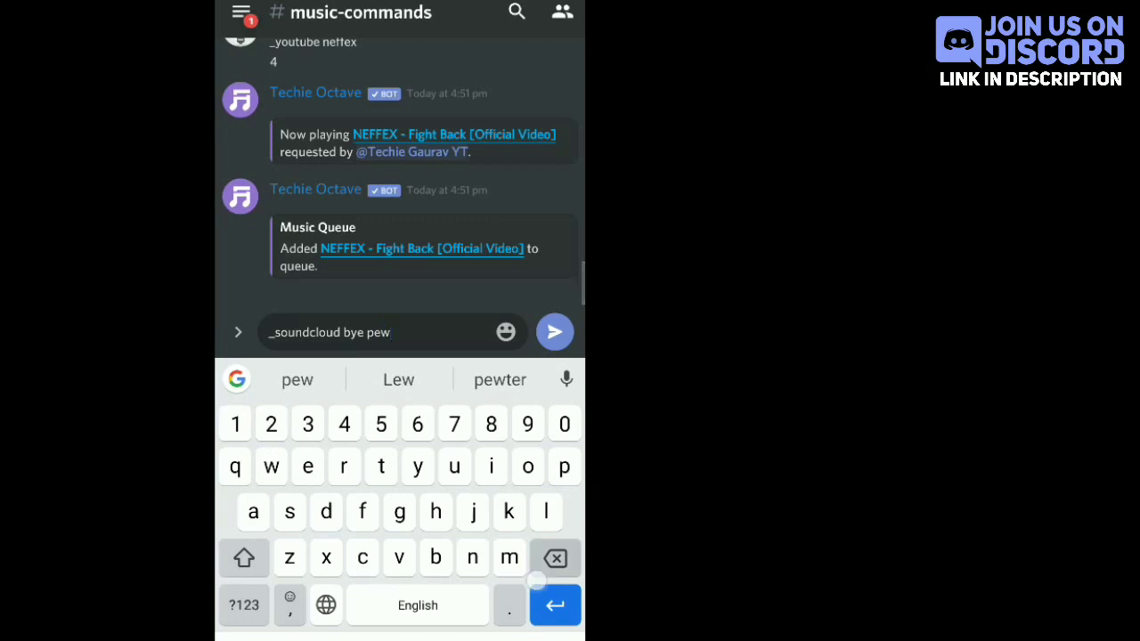
text(congratulations)
key(Return)
key(Escape)
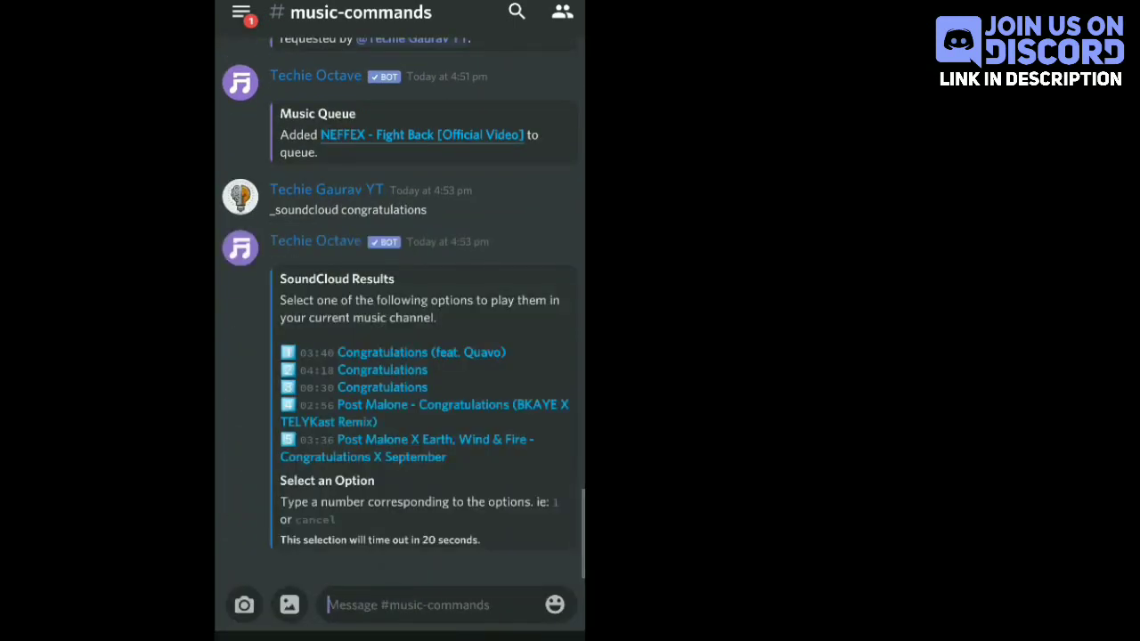
Reply 2 to queue the Congratulations track from the SoundCloud results
click(408, 604)
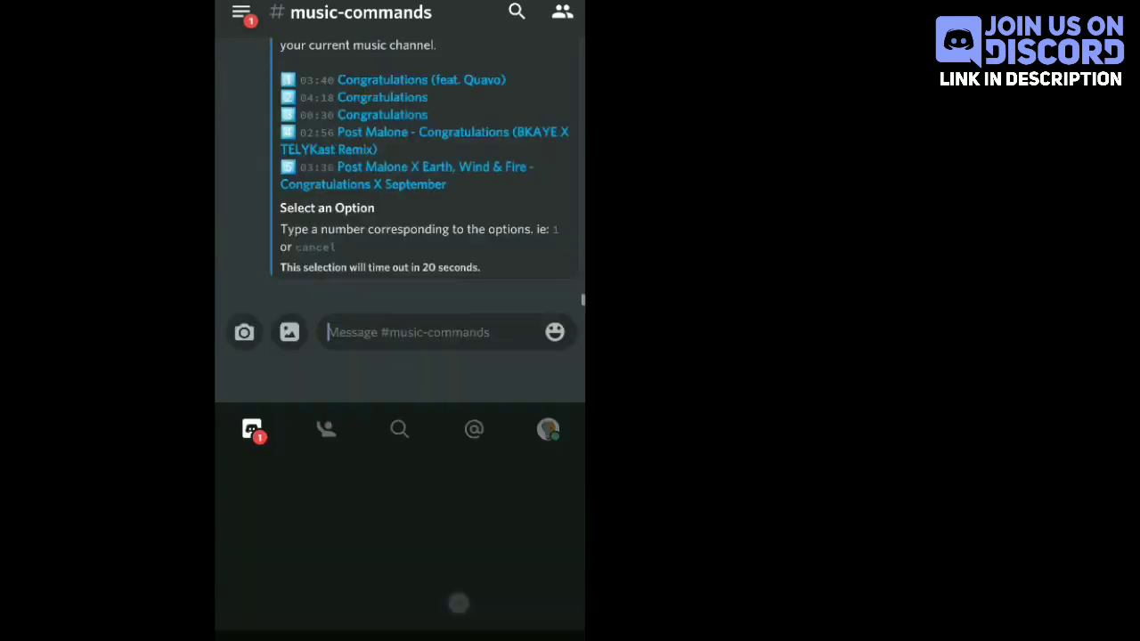
text(2)
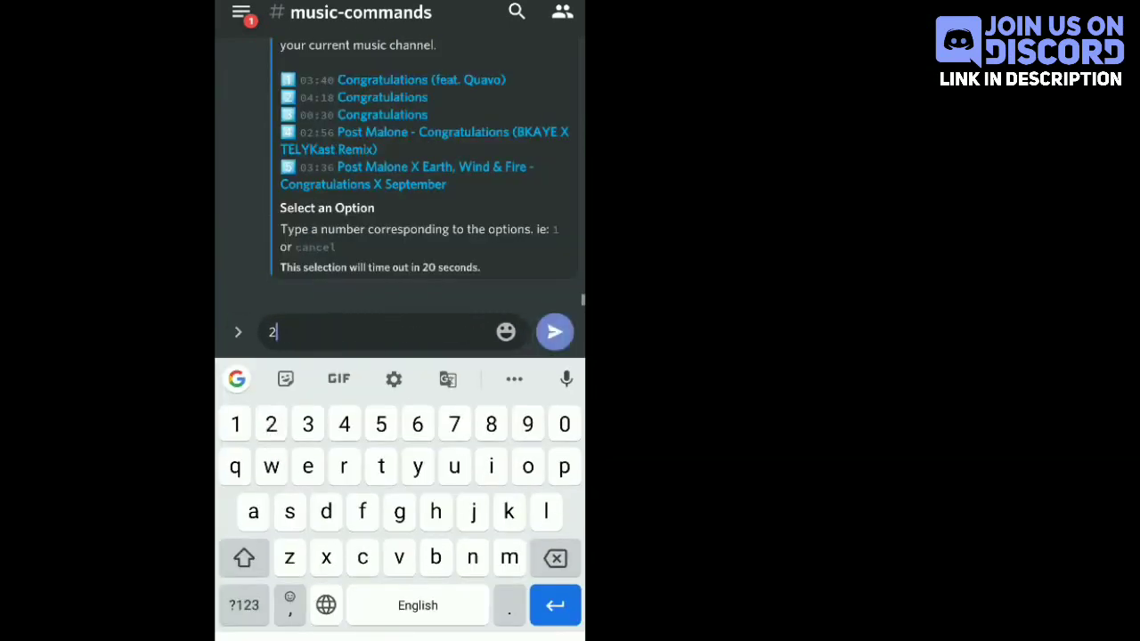
click(554, 331)
key(Escape)
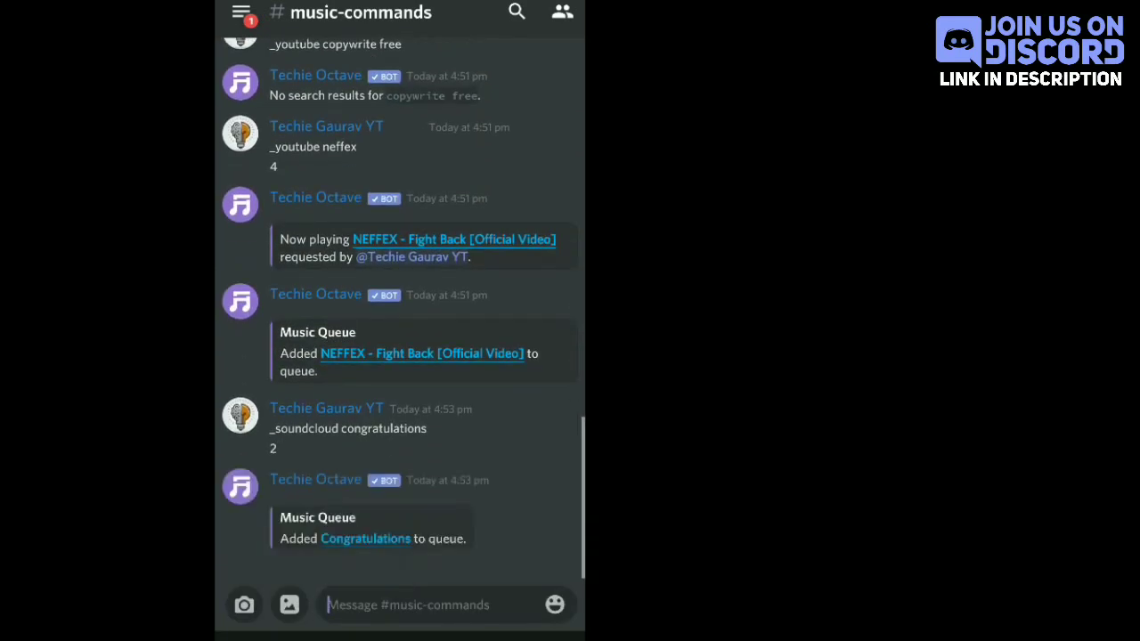
click(364, 605)
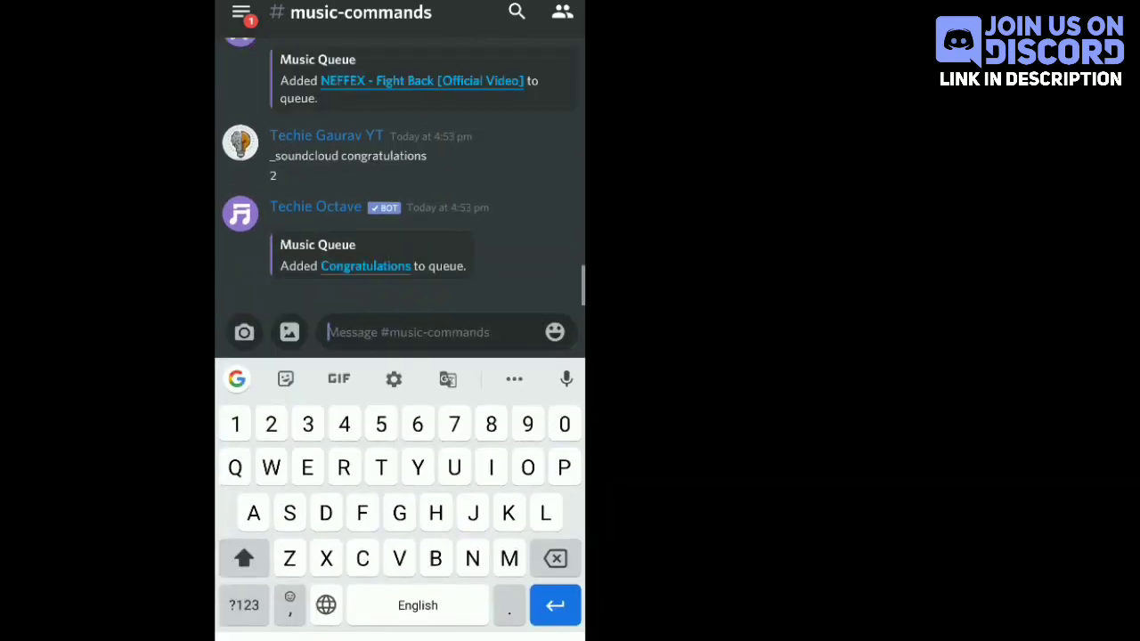
Send _skip so Octave skips ahead to Congratulations
click(230, 610)
text(_skip)
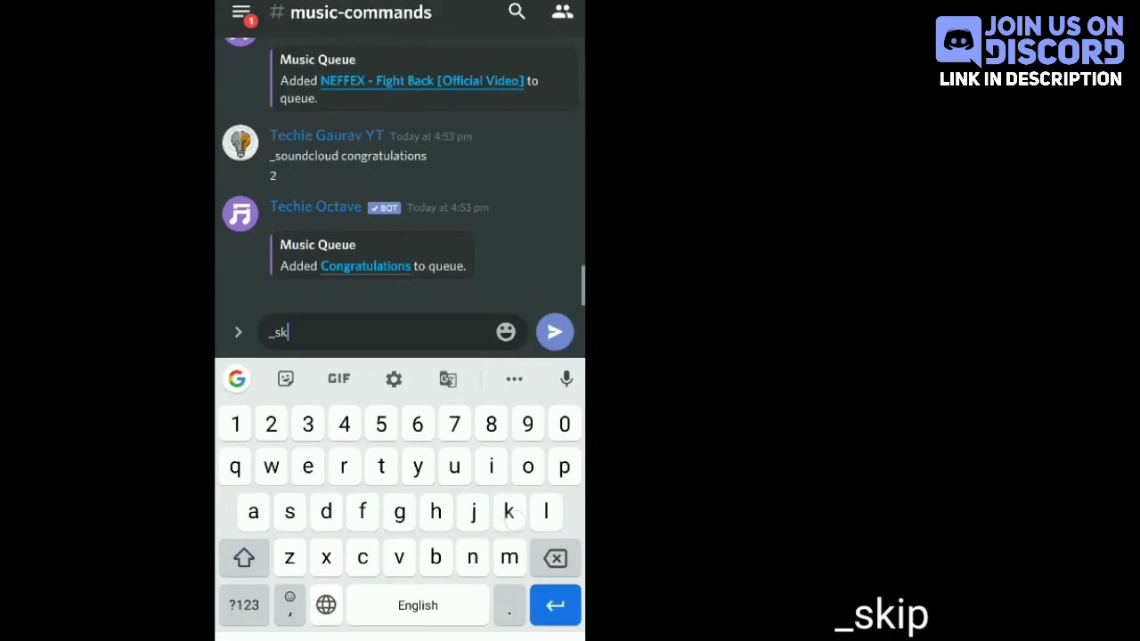
click(554, 332)
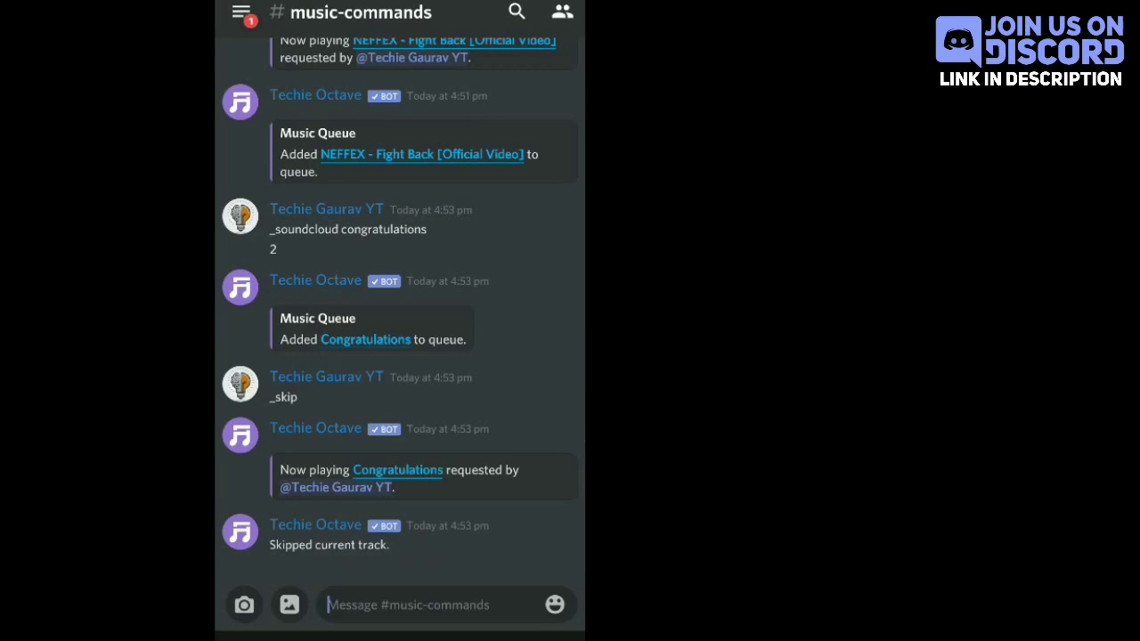
Send _restart so Octave replies 'Restarting track: Congratulations.'
text(art)
key(BackSpace)
key(BackSpace)
key(BackSpace)
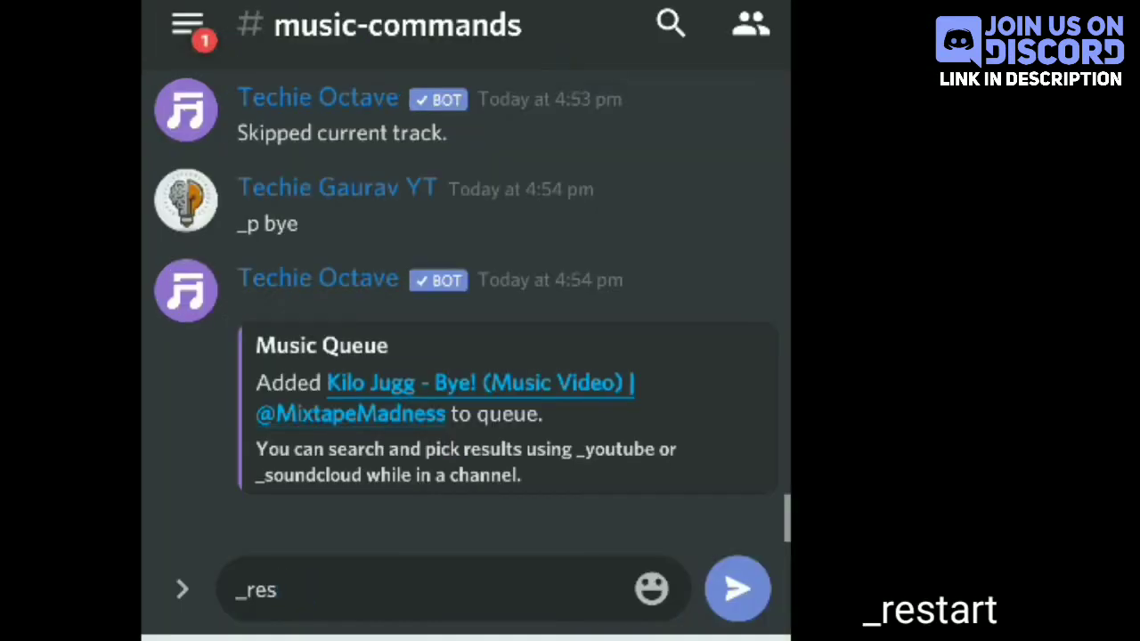
text(tar)
text(t)
click(738, 588)
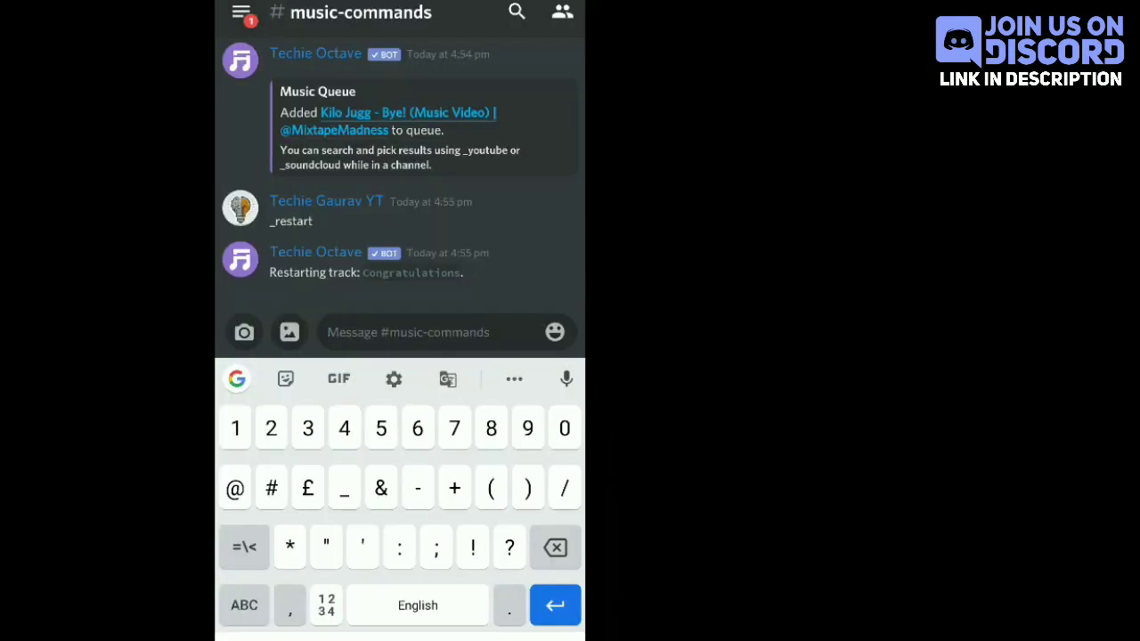
text(_)
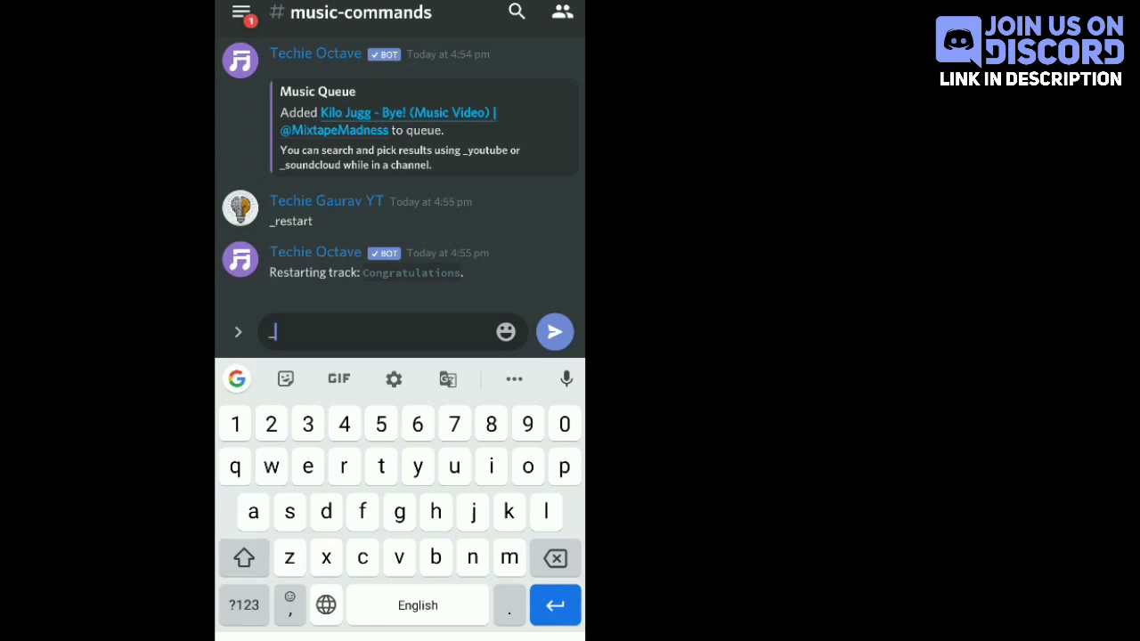
Send _nowplaying to show Congratulations at 00:34 / 04:18, 13.4% progress, volume 100%
text(playin)
text(_now)
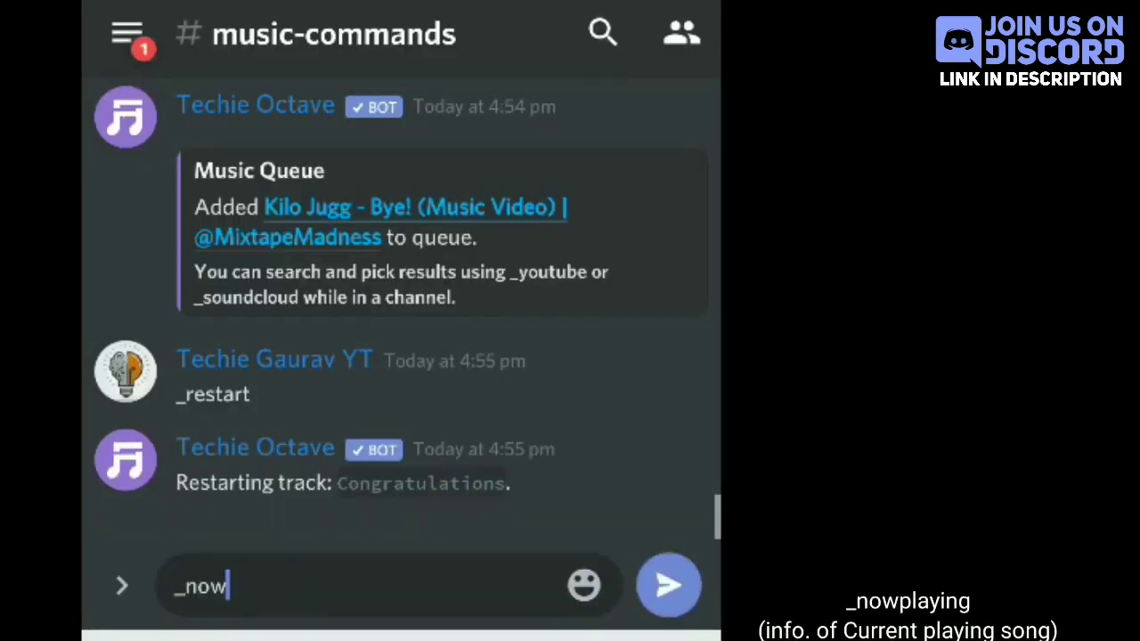
text(playing)
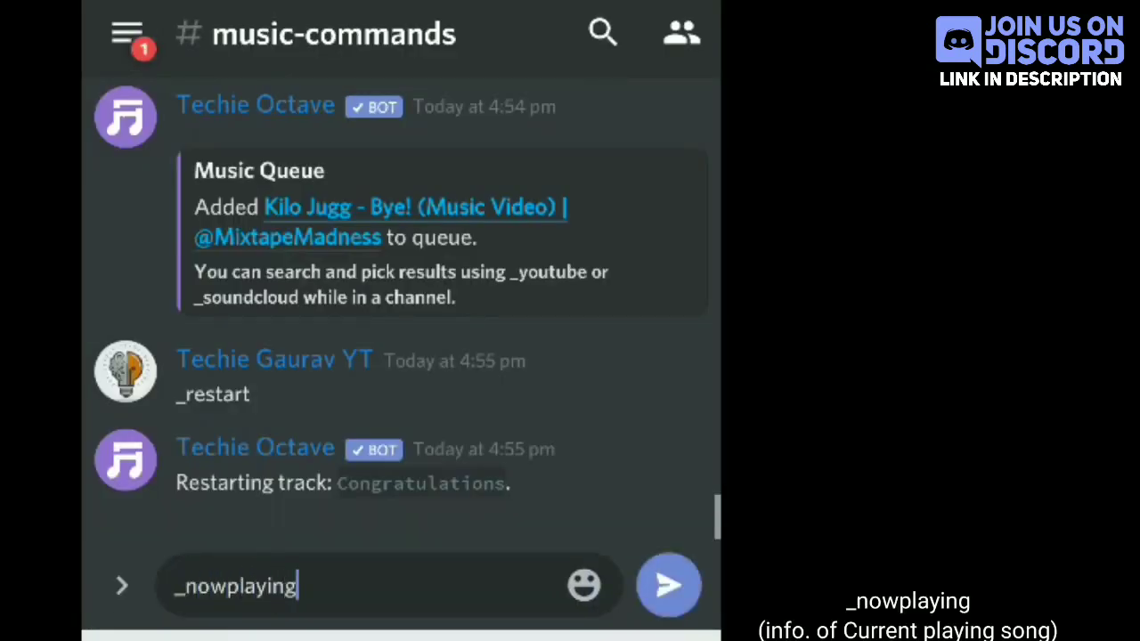
click(668, 585)
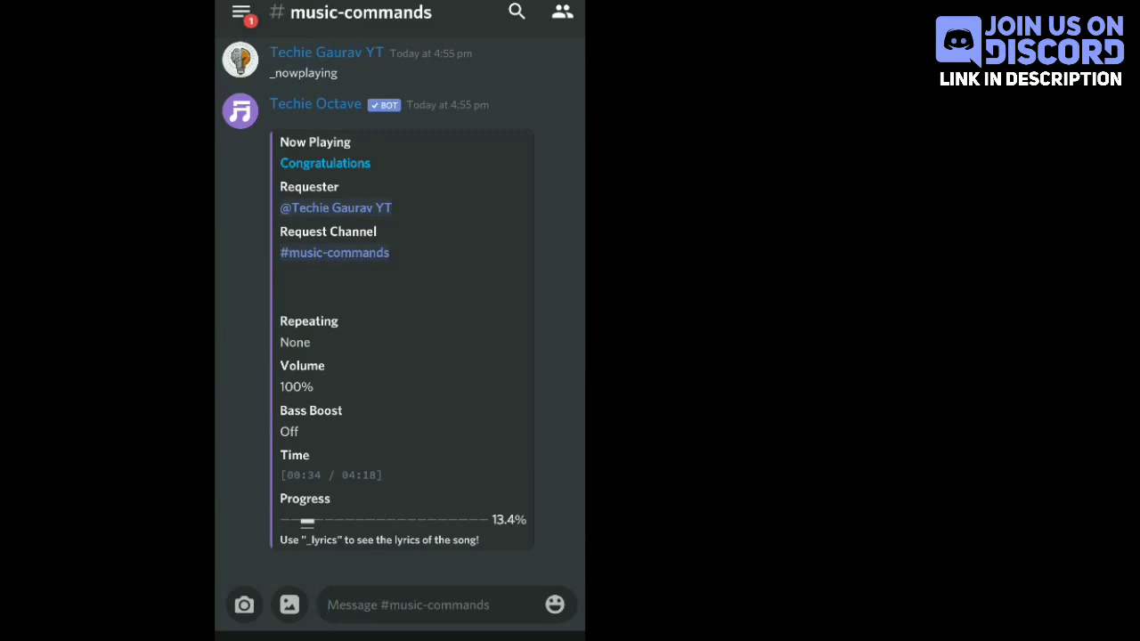
click(455, 590)
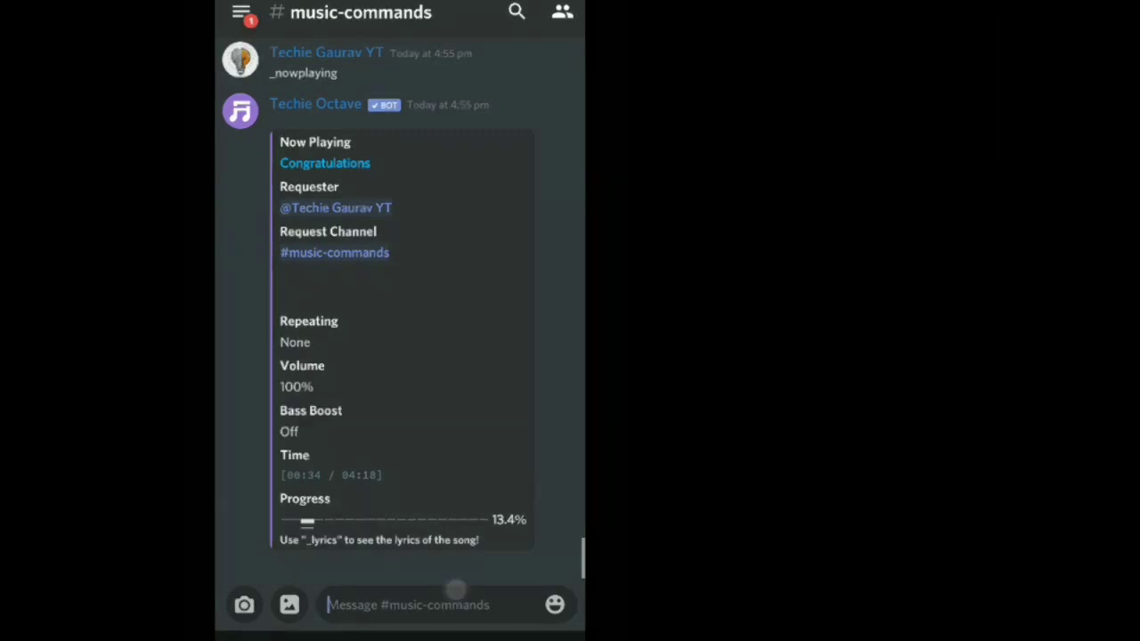